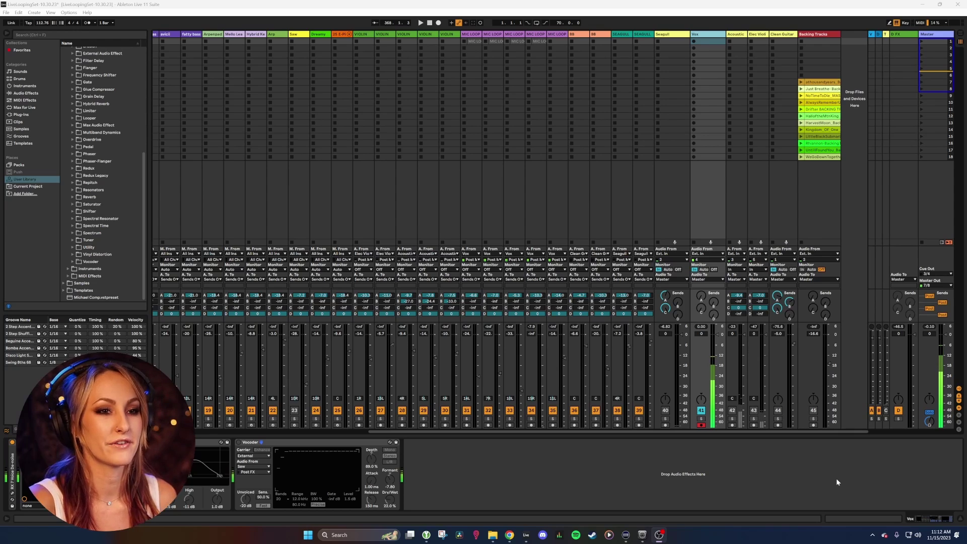
# Step: Collapse the device area and inspect the live looping set's existing MIDI mappings in MIDI map mode
pyautogui.click(816, 435)
pyautogui.moveTo(817, 435); pyautogui.dragTo(838, 524)
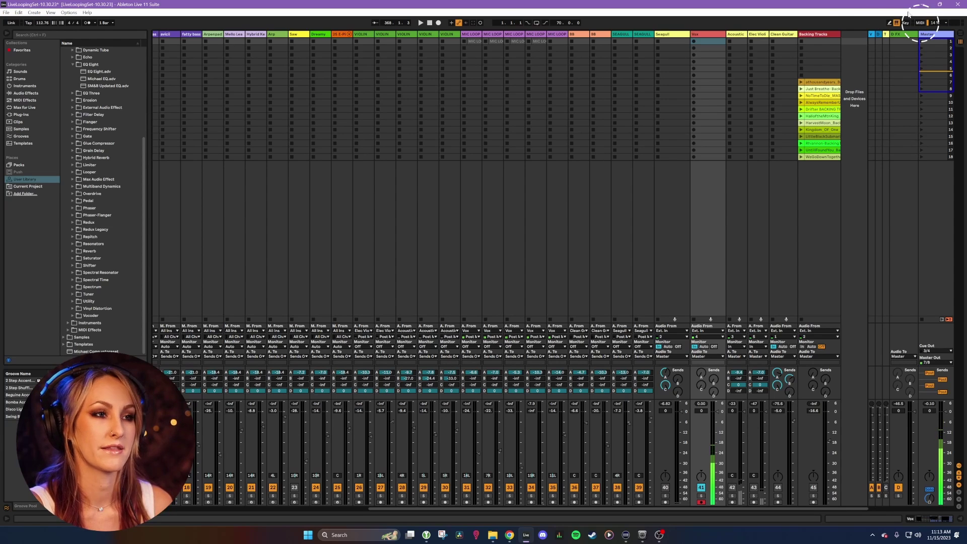
pyautogui.click(920, 23)
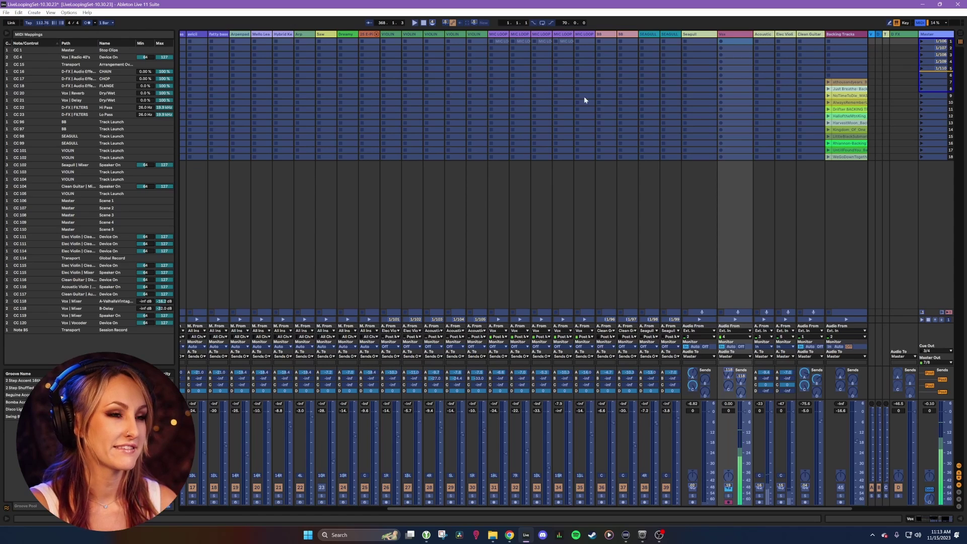
pyautogui.click(921, 23)
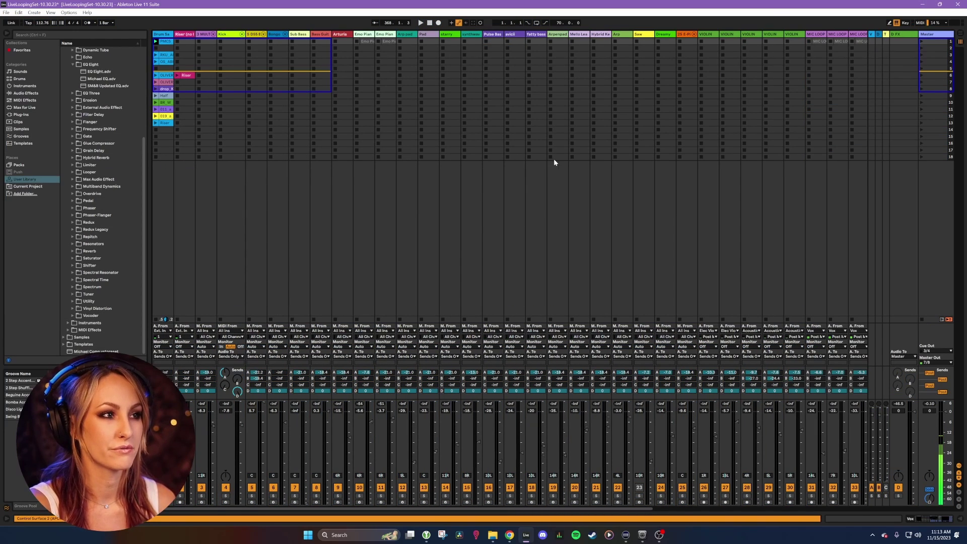
# Step: Select the acoustic violin track in the Session view and hide the browser
pyautogui.hscroll(5, 555, 162)
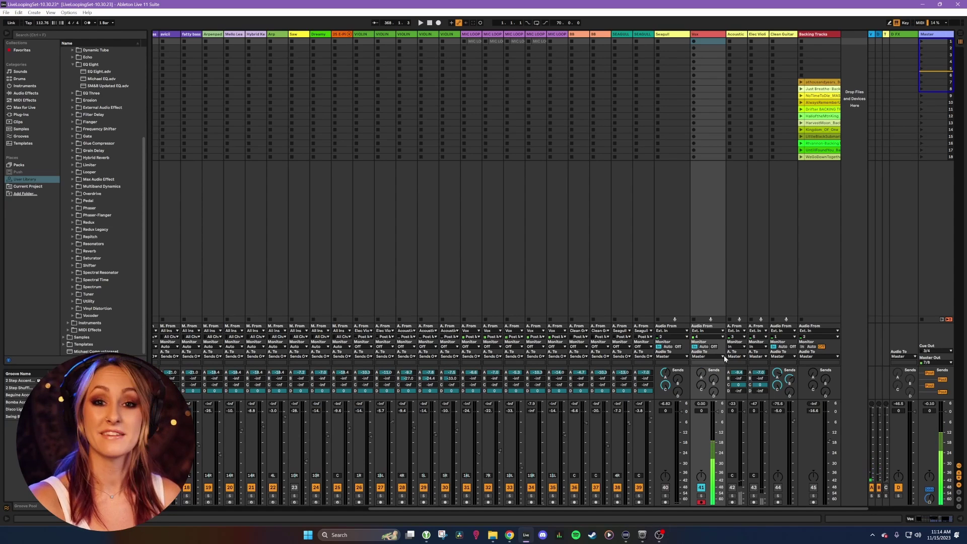
pyautogui.click(695, 269)
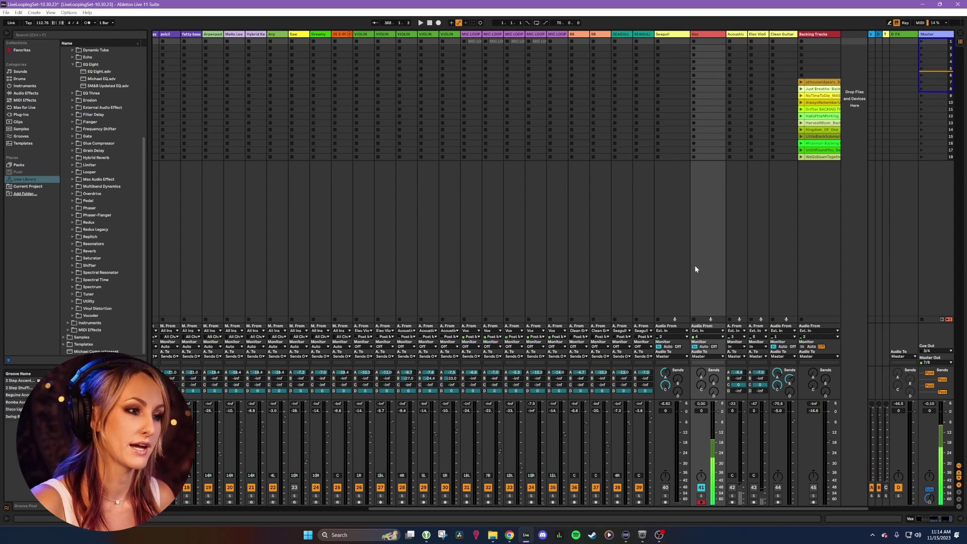
pyautogui.click(744, 242)
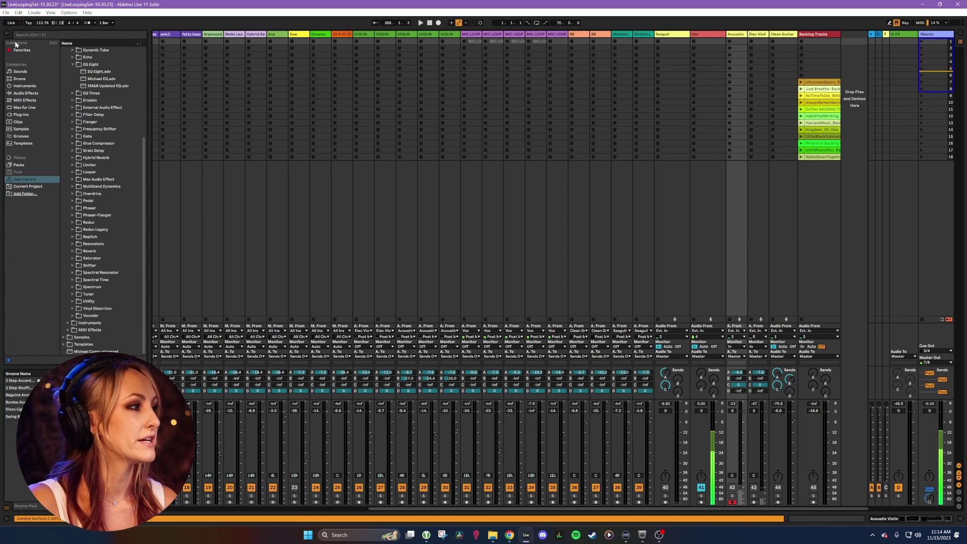
pyautogui.hotkey('ctrl', 'alt', 'b')
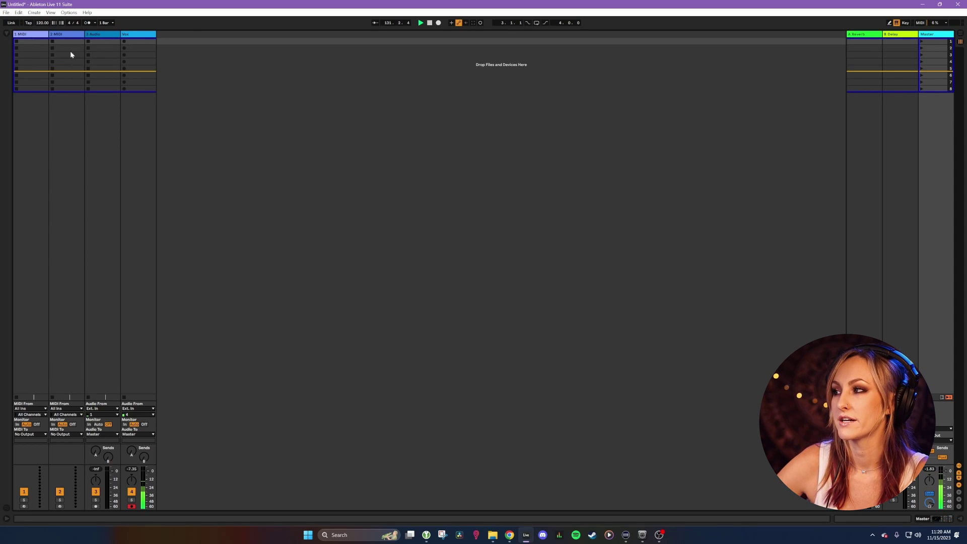
# Step: Select the Vox track and show the MIDI mapping list of the new set
pyautogui.click(143, 34)
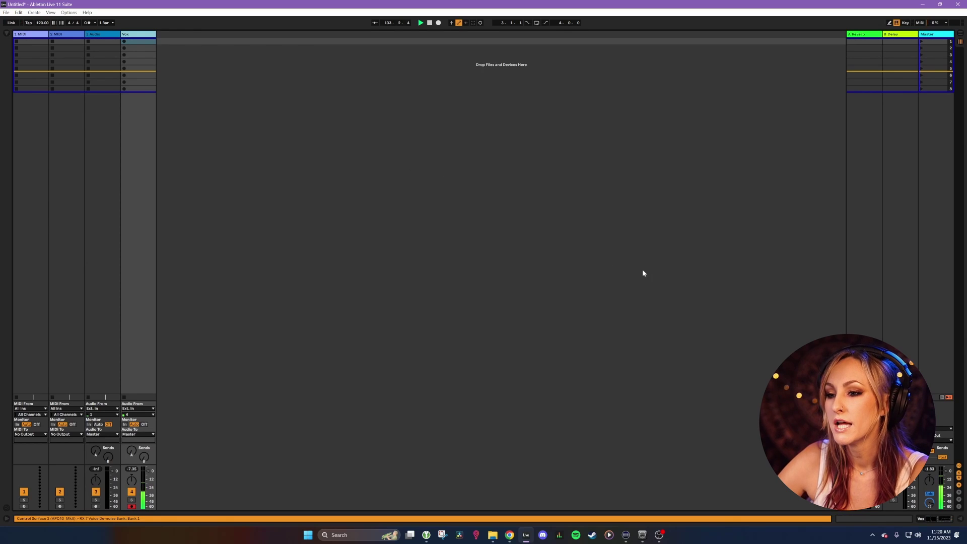
pyautogui.click(920, 23)
pyautogui.click(6, 34)
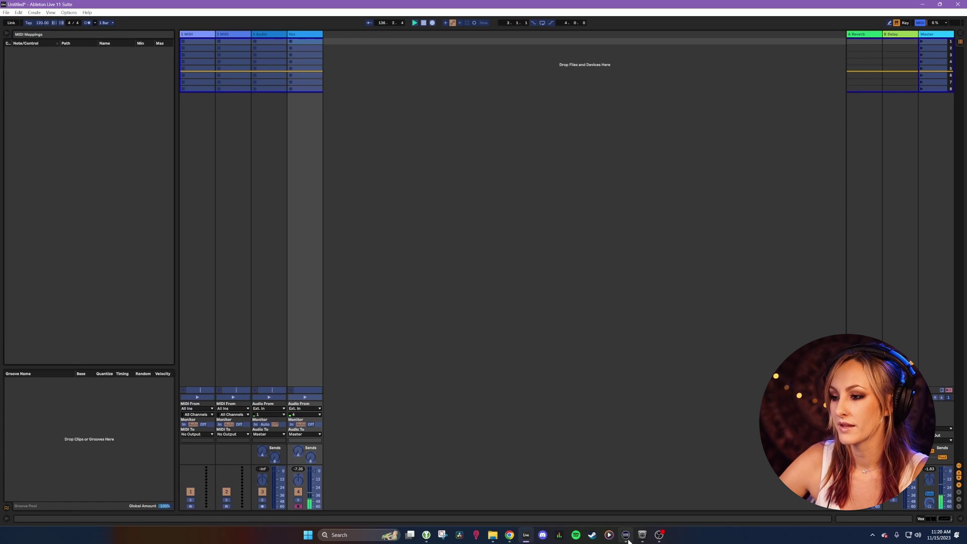
# Step: Switch to loopMIDI and move its window to view the loopback MIDI ports
pyautogui.click(514, 535)
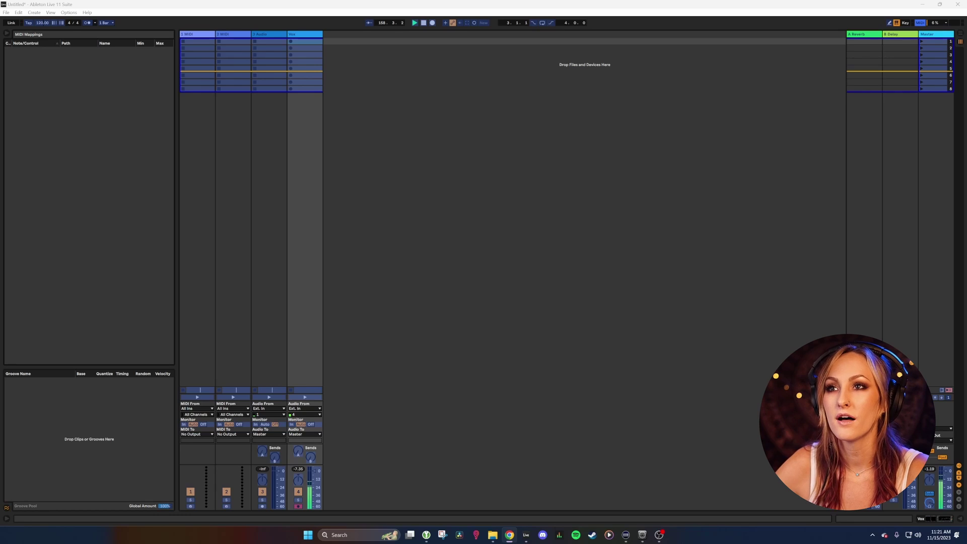
pyautogui.click(643, 537)
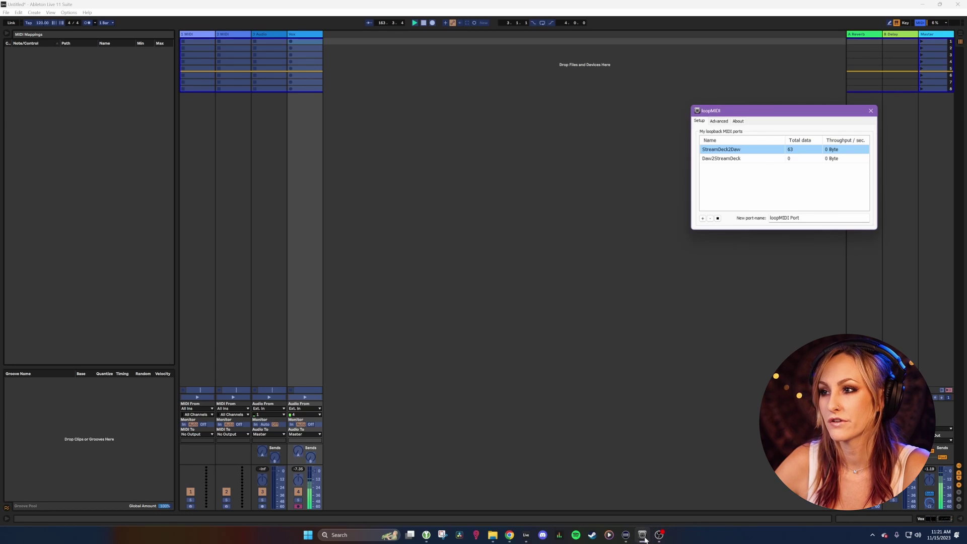
pyautogui.moveTo(755, 111); pyautogui.dragTo(703, 194)
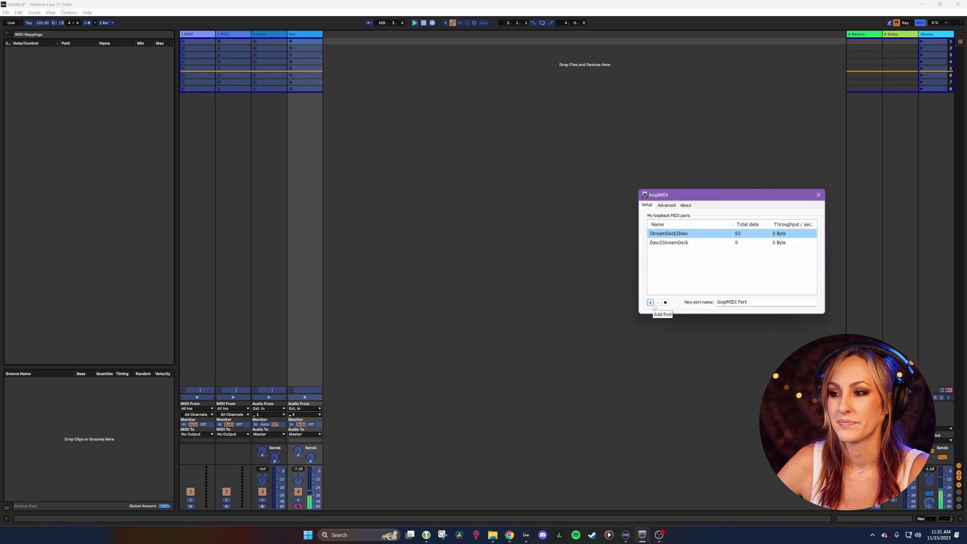
# Step: Enter StreamDeck2Daw as the new loopback port name
pyautogui.moveTo(718, 302); pyautogui.dragTo(802, 319)
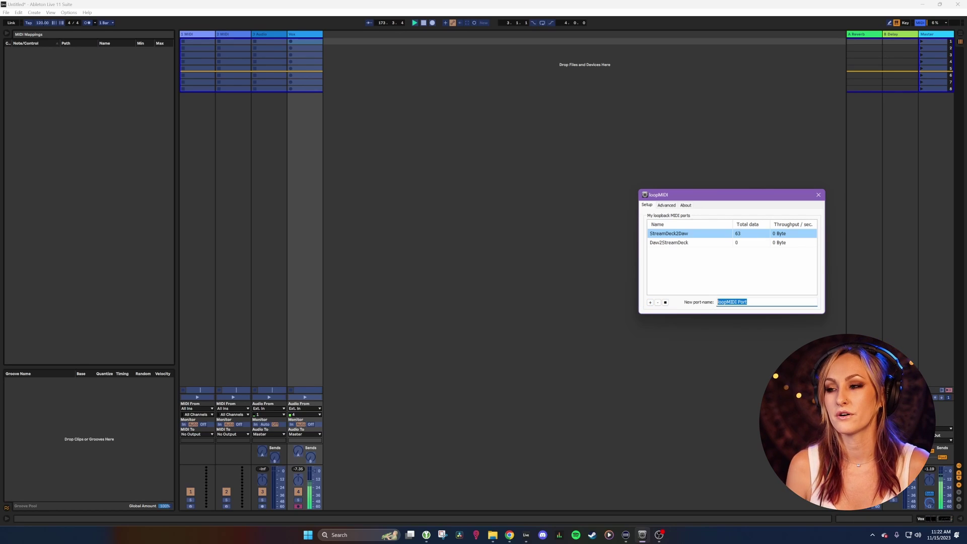
pyautogui.write('St')
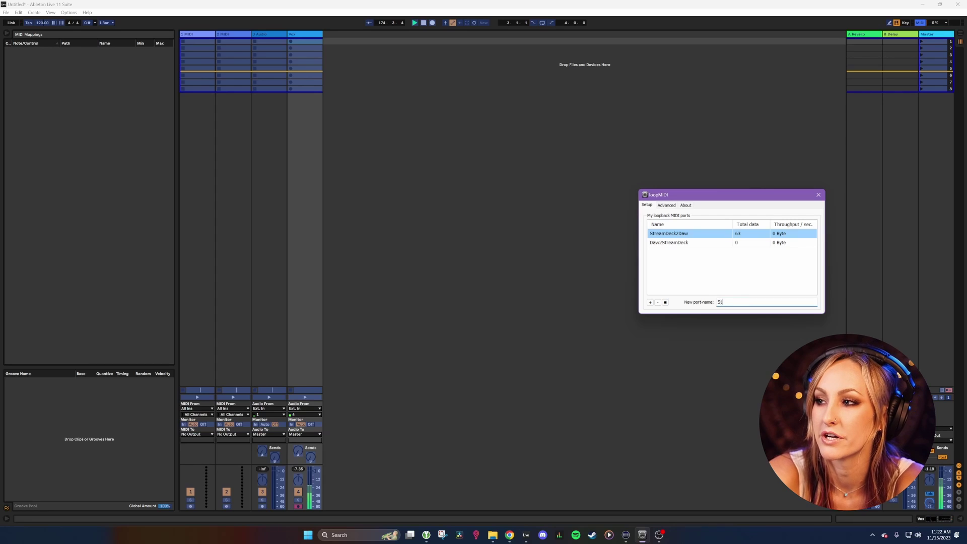
pyautogui.write('reamDeck2')
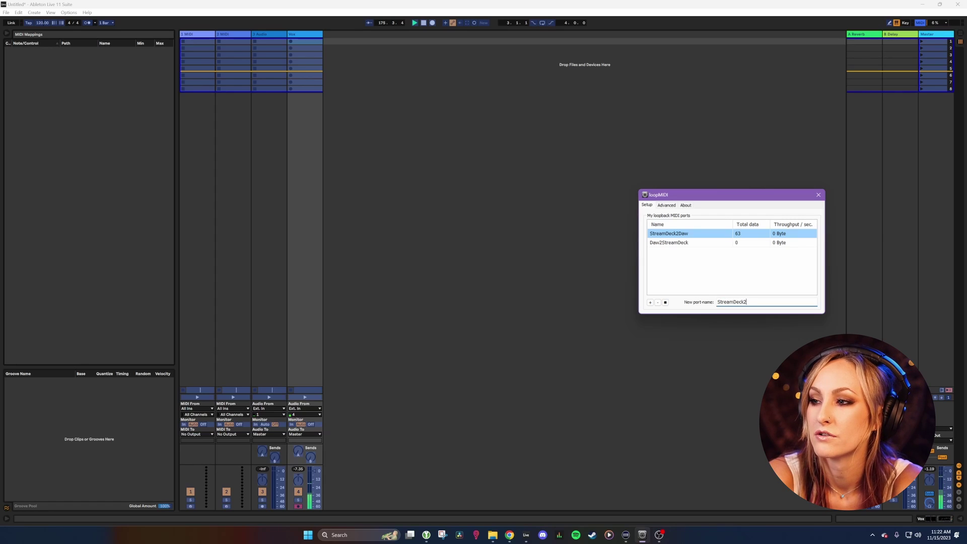
pyautogui.write('D')
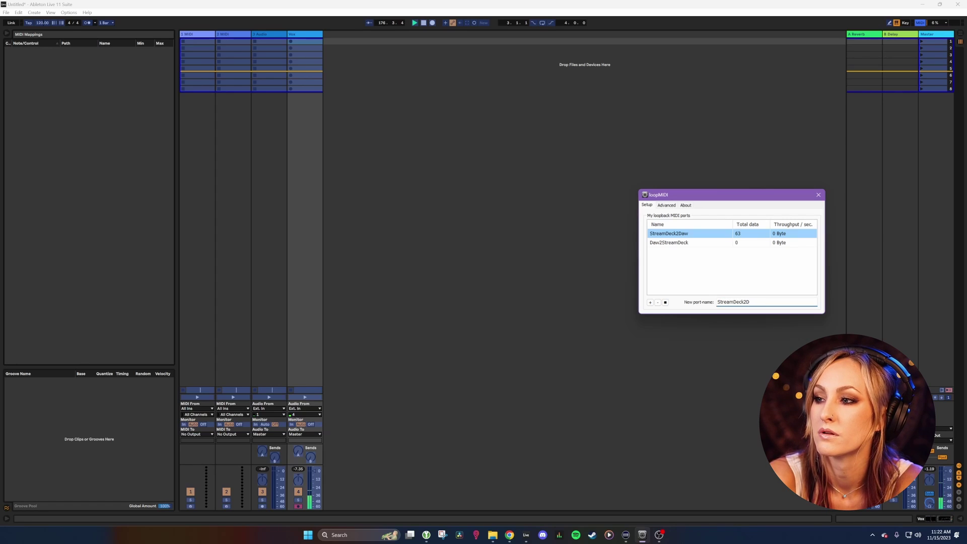
pyautogui.write('aw')
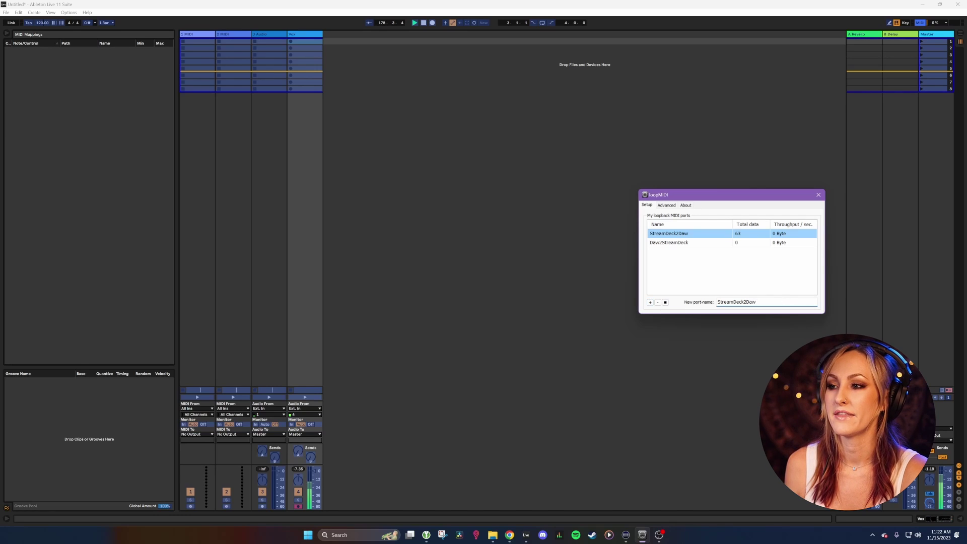
# Step: Replace the new port name with Daw2StreamDeck and clear the name field again
pyautogui.hotkey('ctrl', 'a')
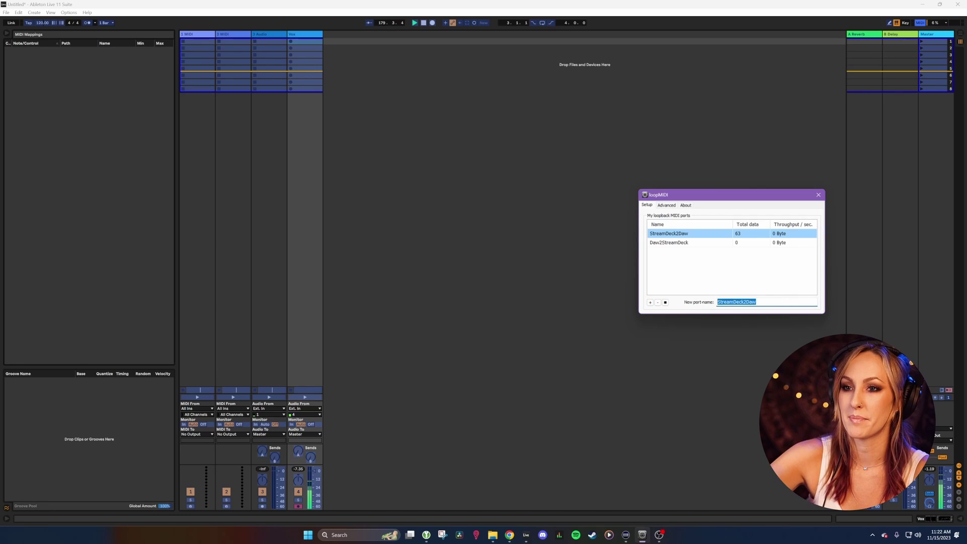
pyautogui.write('D')
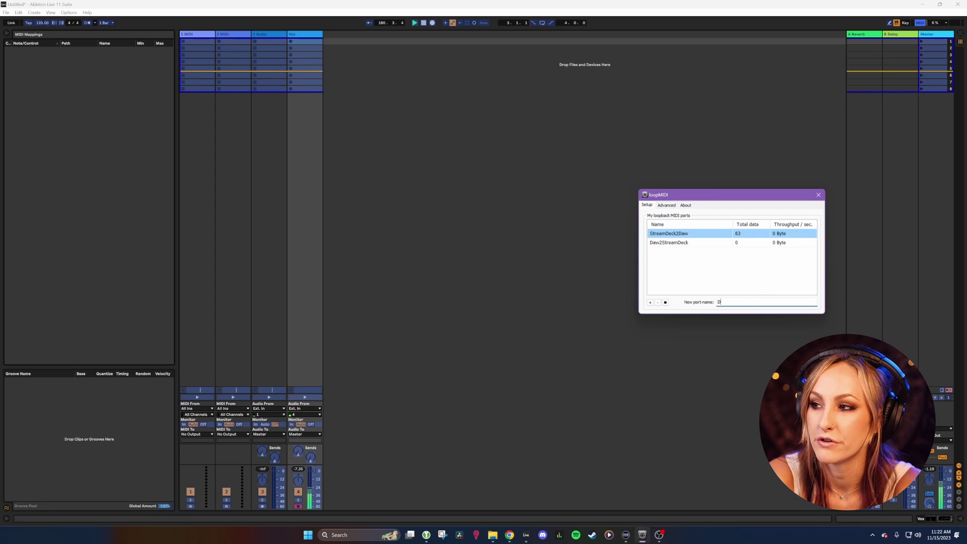
pyautogui.write('aw2Strea')
pyautogui.write('mDeck')
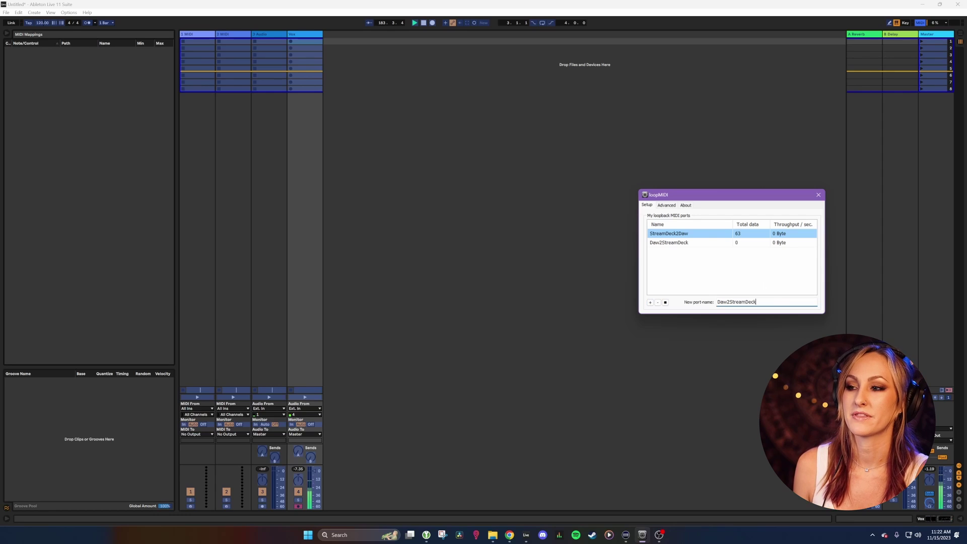
pyautogui.doubleClick(771, 299)
pyautogui.press('BackSpace')
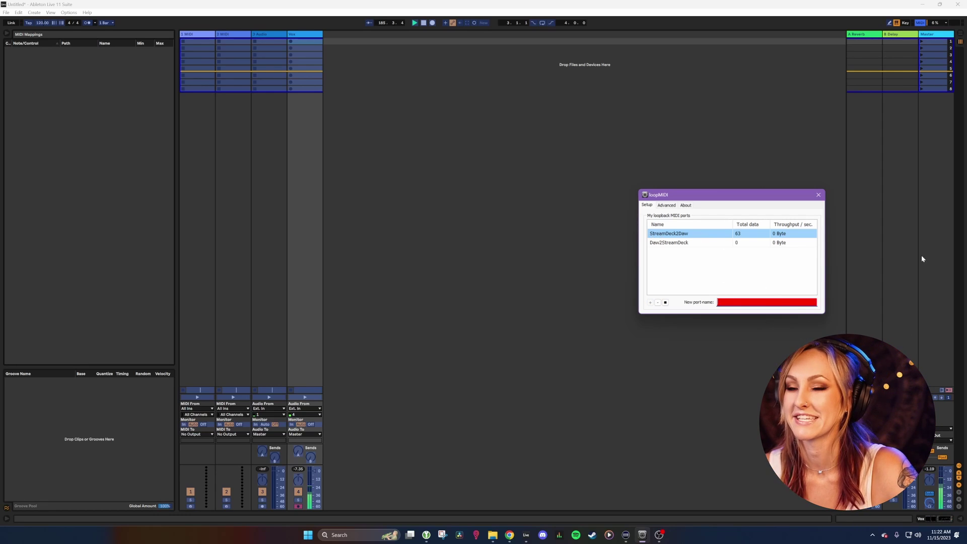
# Step: Examine the StreamDeck2Daw and Daw2StreamDeck entries in the loopback MIDI port list
pyautogui.click(675, 243)
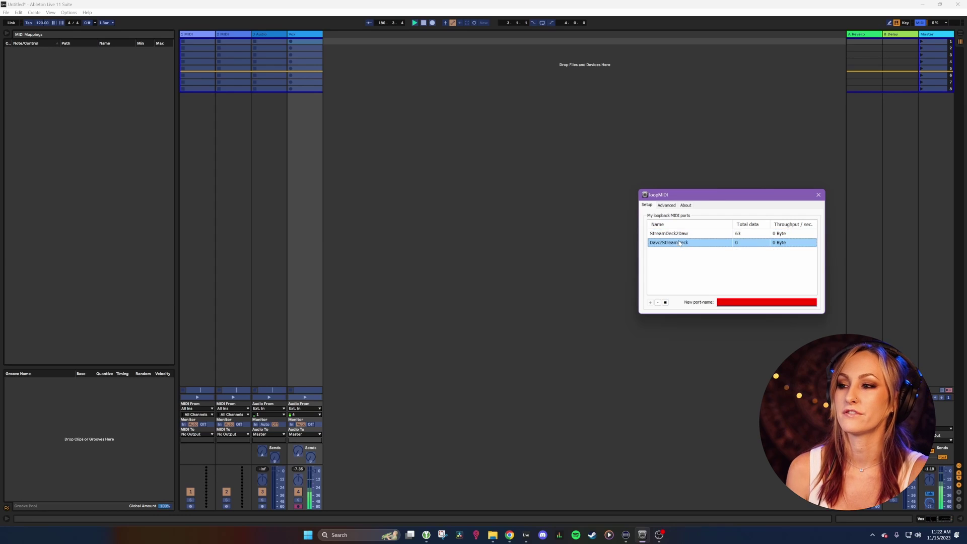
pyautogui.click(677, 234)
pyautogui.click(679, 243)
pyautogui.click(682, 234)
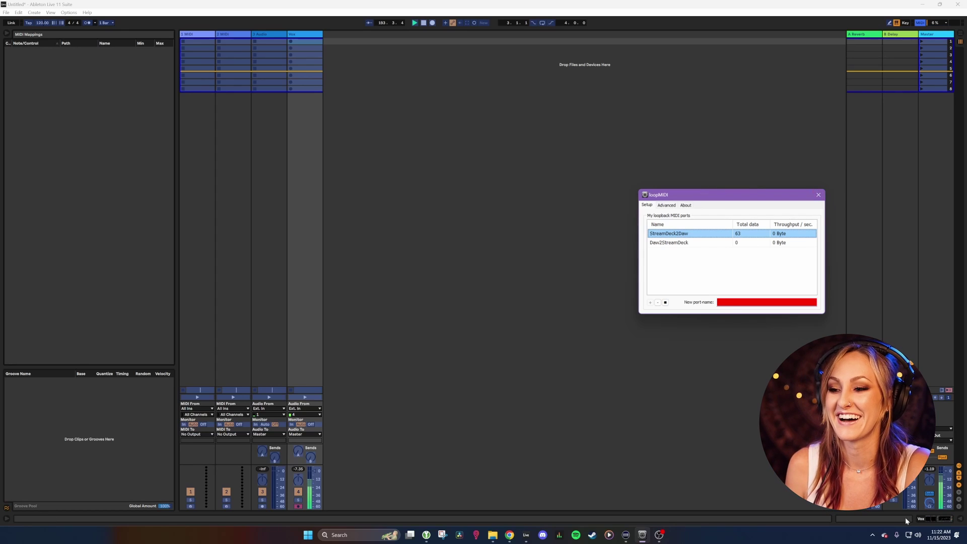
# Step: Close the loopMIDI window after reopening its configuration from the system tray
pyautogui.click(874, 536)
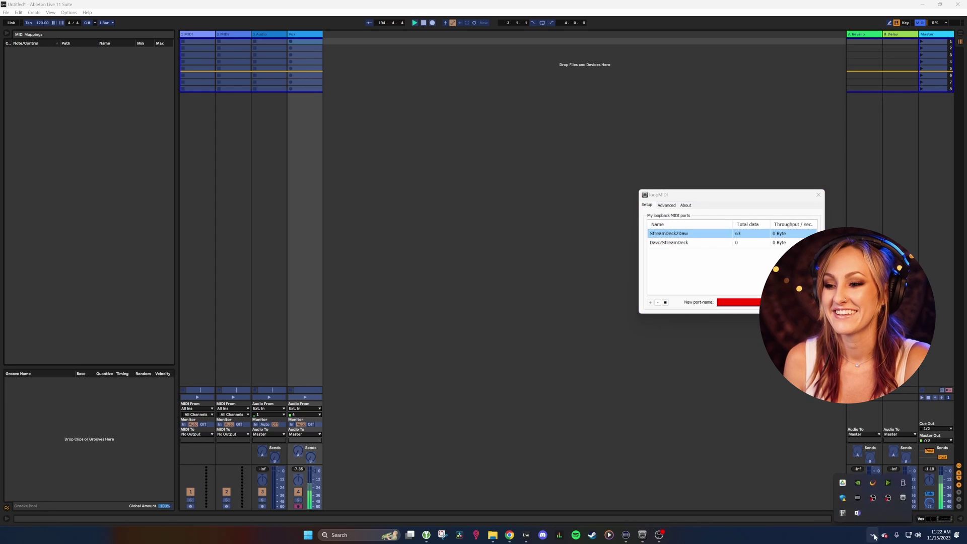
pyautogui.rightClick(903, 498)
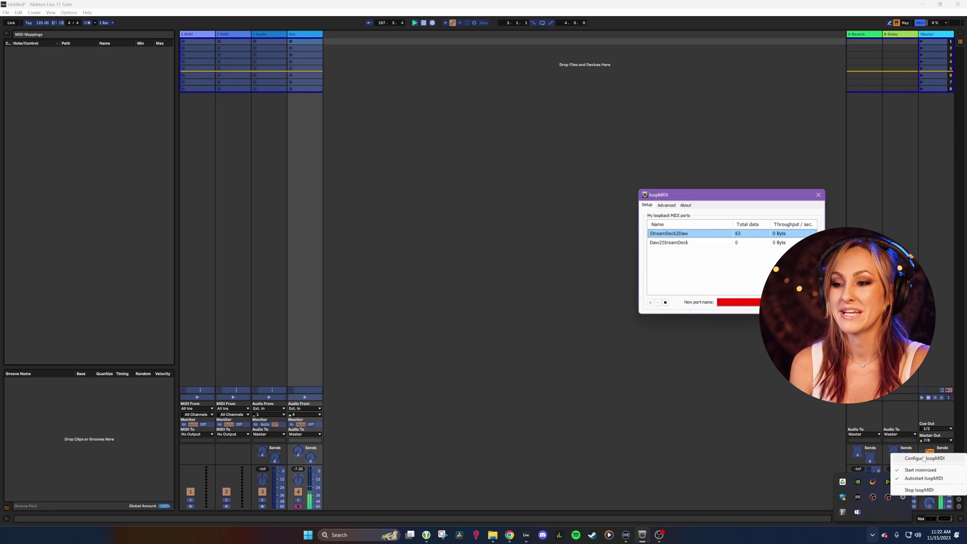
pyautogui.click(920, 489)
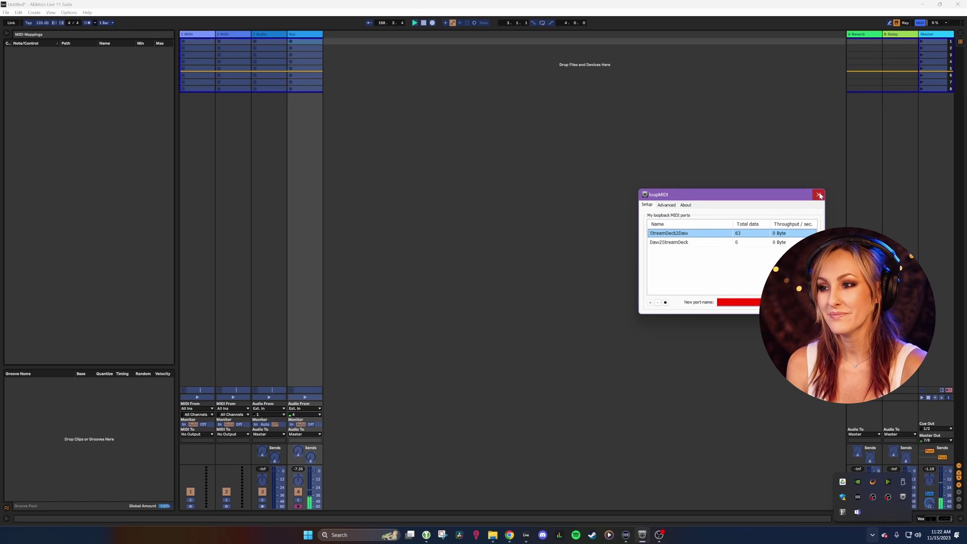
pyautogui.click(872, 535)
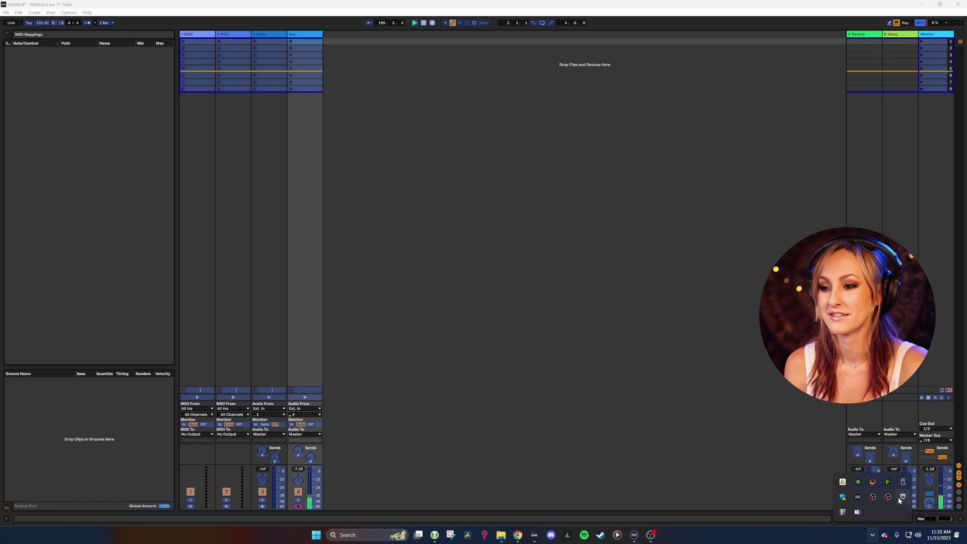
pyautogui.rightClick(903, 497)
pyautogui.click(925, 461)
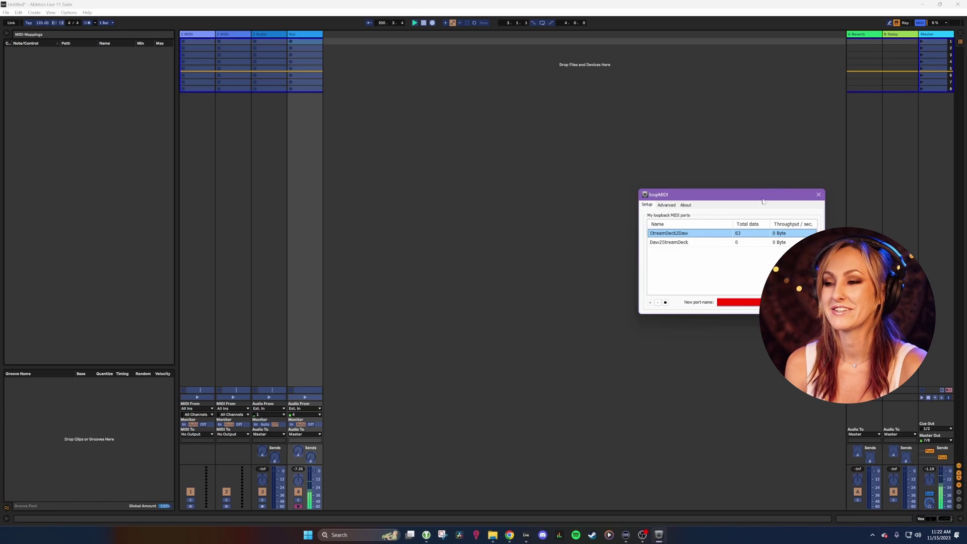
pyautogui.click(820, 196)
# Step: Check the Start minimized and Autostart loopMIDI settings of loopMIDI in the system tray
pyautogui.click(872, 535)
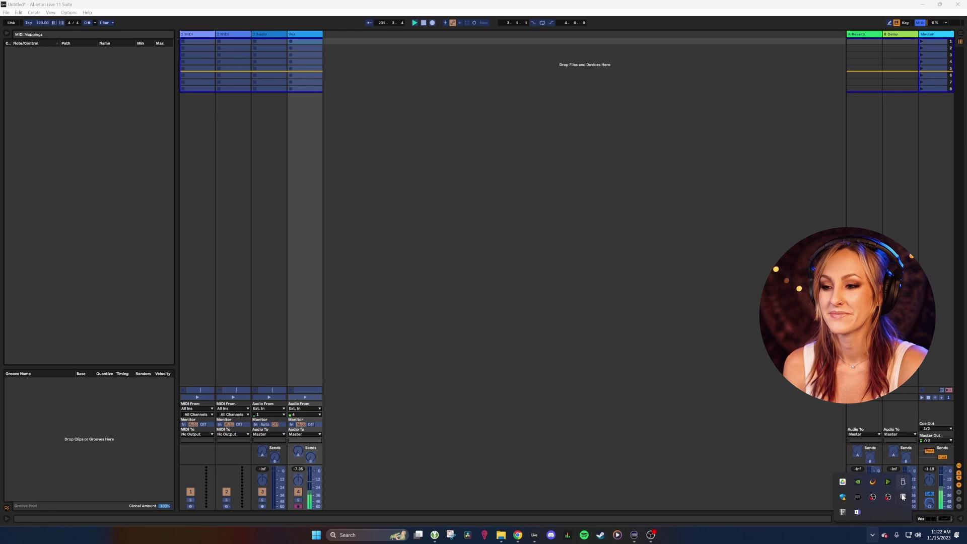
pyautogui.rightClick(905, 497)
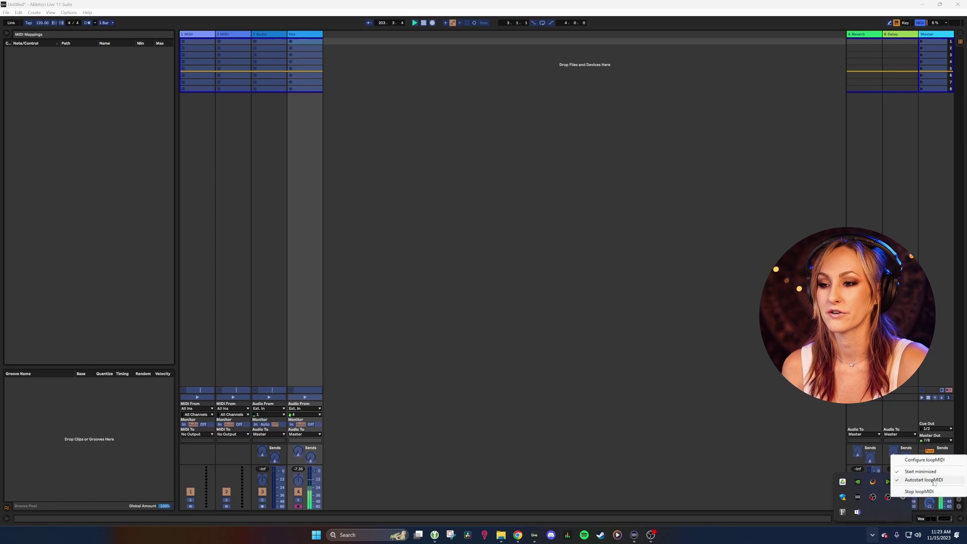
pyautogui.click(764, 434)
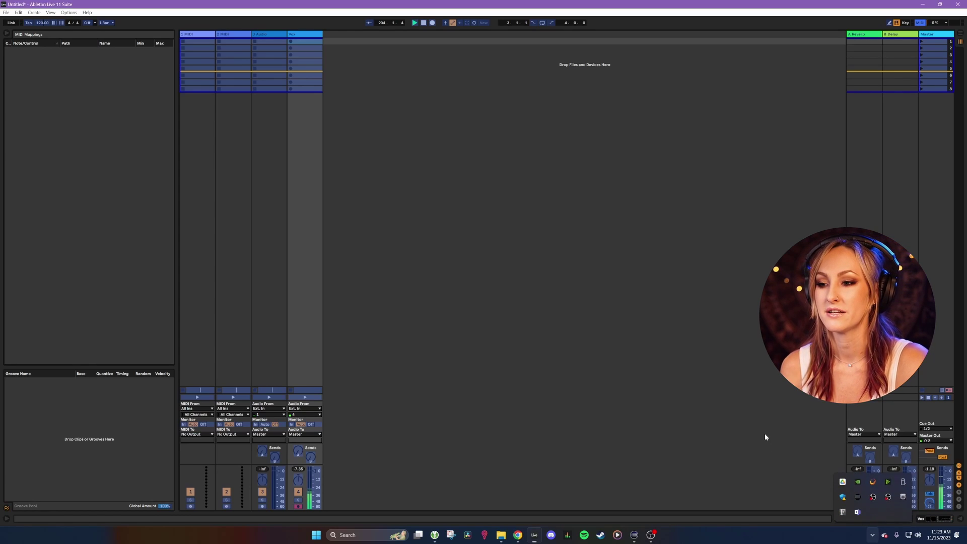
pyautogui.click(875, 536)
pyautogui.rightClick(903, 501)
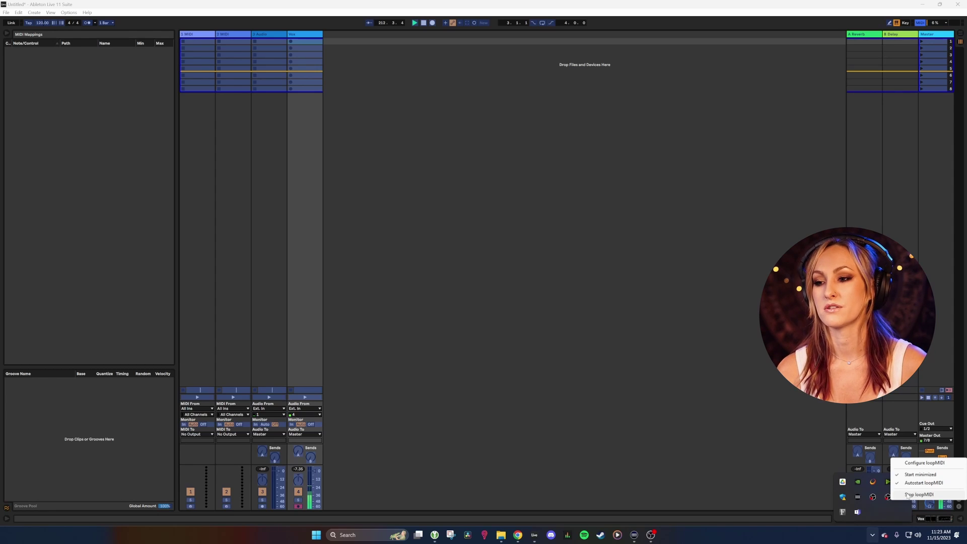
pyautogui.click(700, 262)
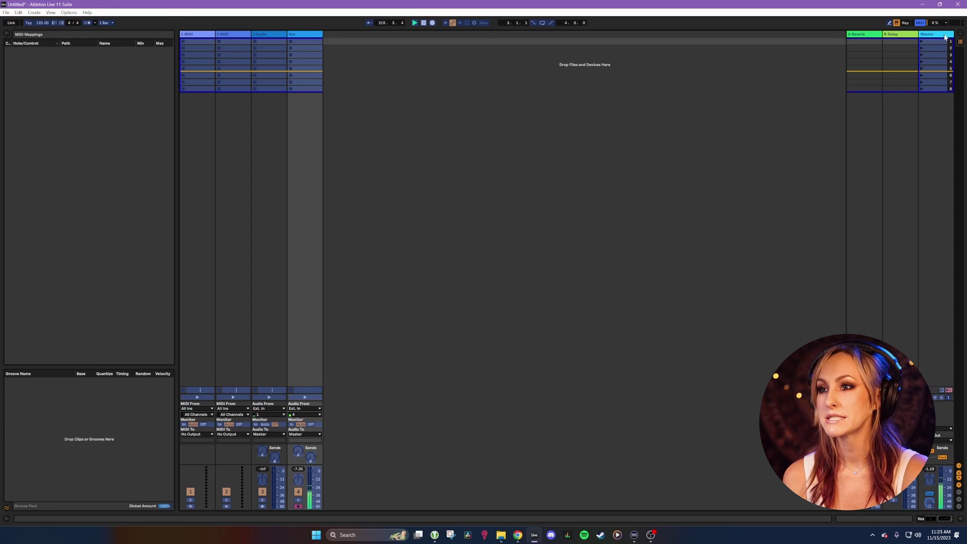
# Step: Leave MIDI map mode and open the preferences to view the Link, Tempo and MIDI settings
pyautogui.click(921, 22)
pyautogui.click(69, 12)
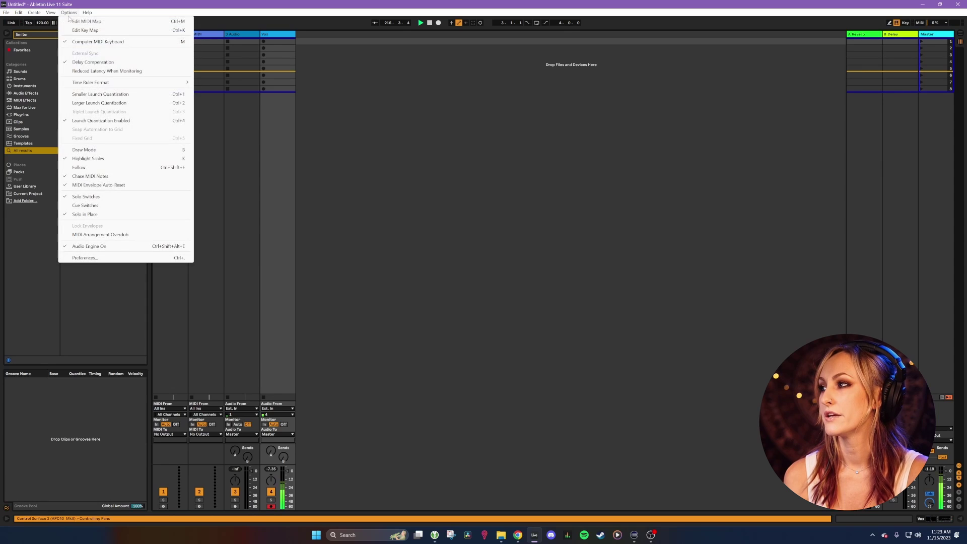
pyautogui.click(85, 259)
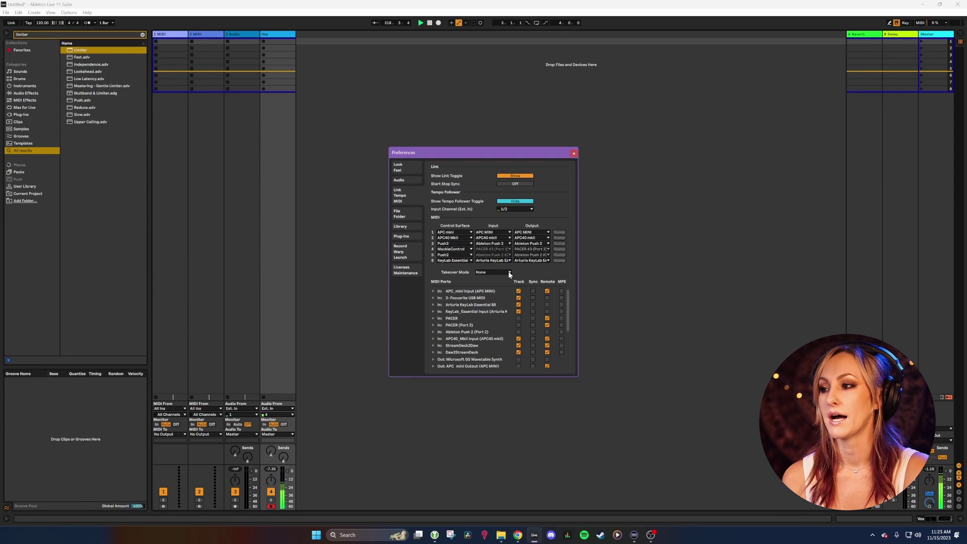
# Step: Check the Track and Remote settings of the StreamDeck2Daw and Daw2StreamDeck input and output ports, then close the preferences
pyautogui.scroll(-1, 466, 353)
pyautogui.scroll(-6, 453, 353)
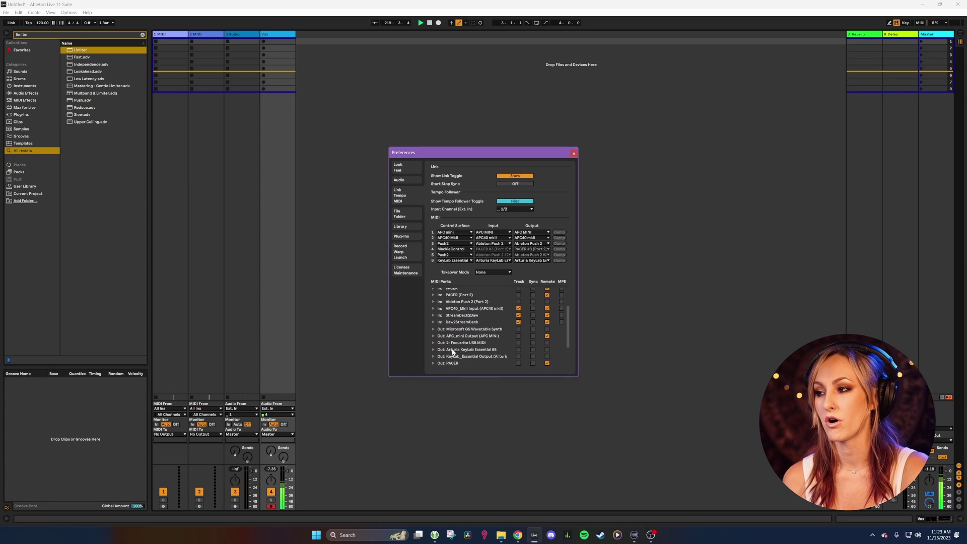
pyautogui.scroll(2, 470, 364)
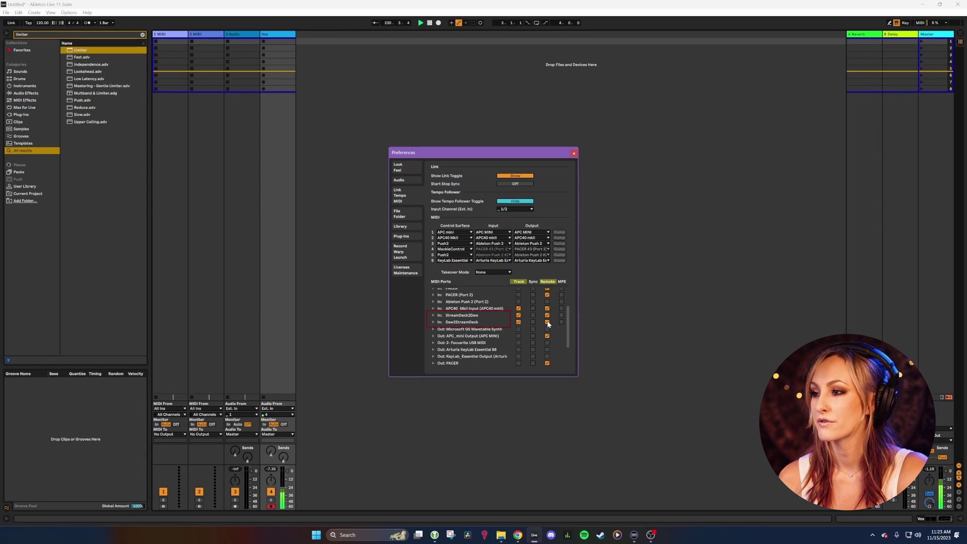
pyautogui.scroll(-5, 510, 352)
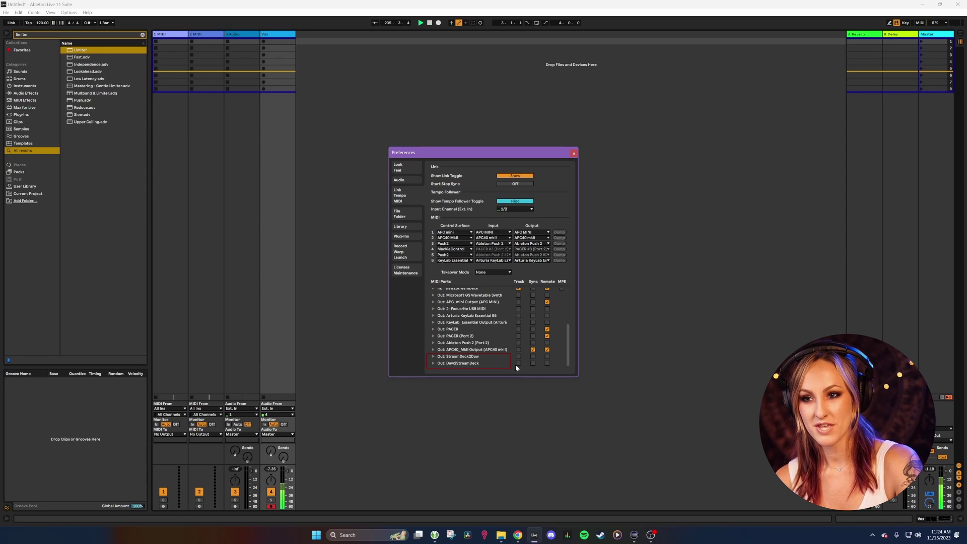
pyautogui.click(574, 154)
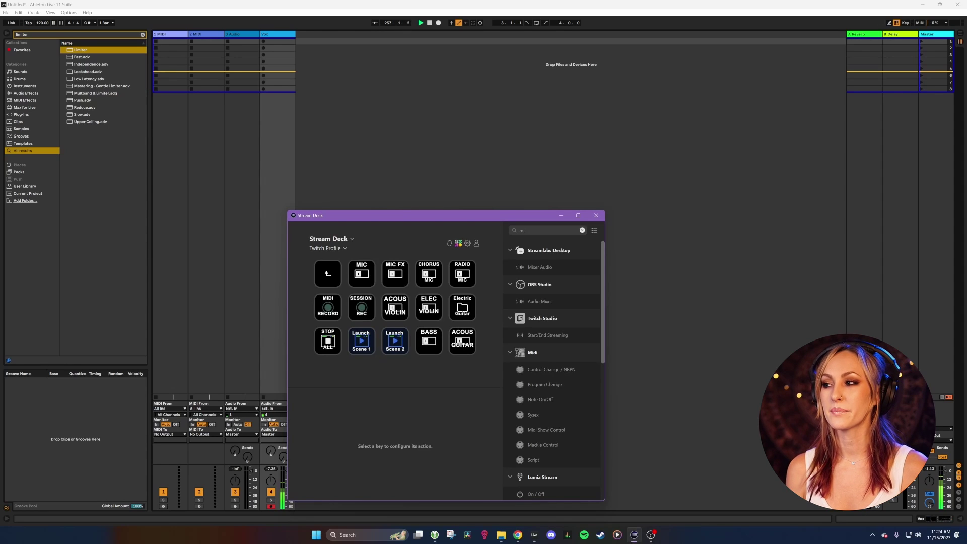
# Step: Switch to the Stream Deck app and view the Control Change settings of the MIC and STOP ALL keys
pyautogui.click(651, 535)
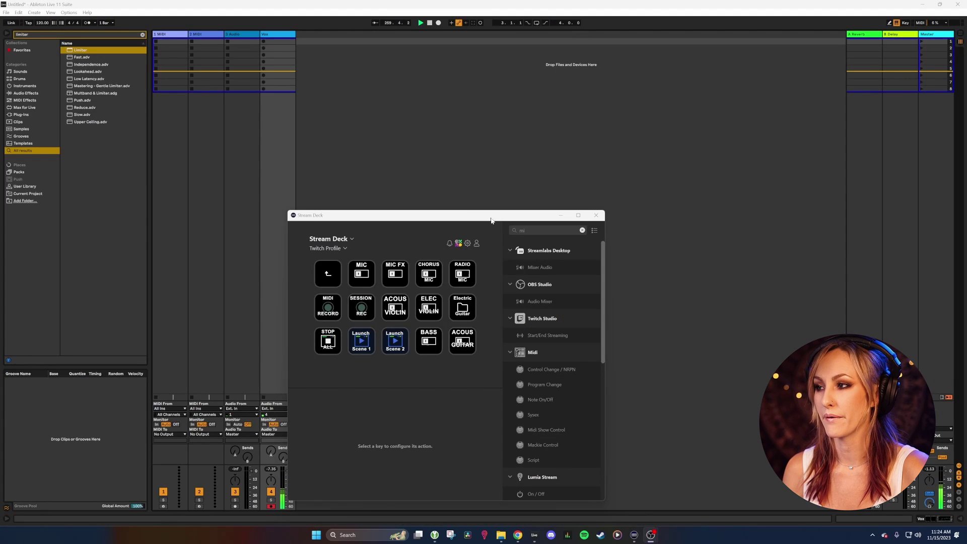
pyautogui.moveTo(491, 220); pyautogui.dragTo(510, 108)
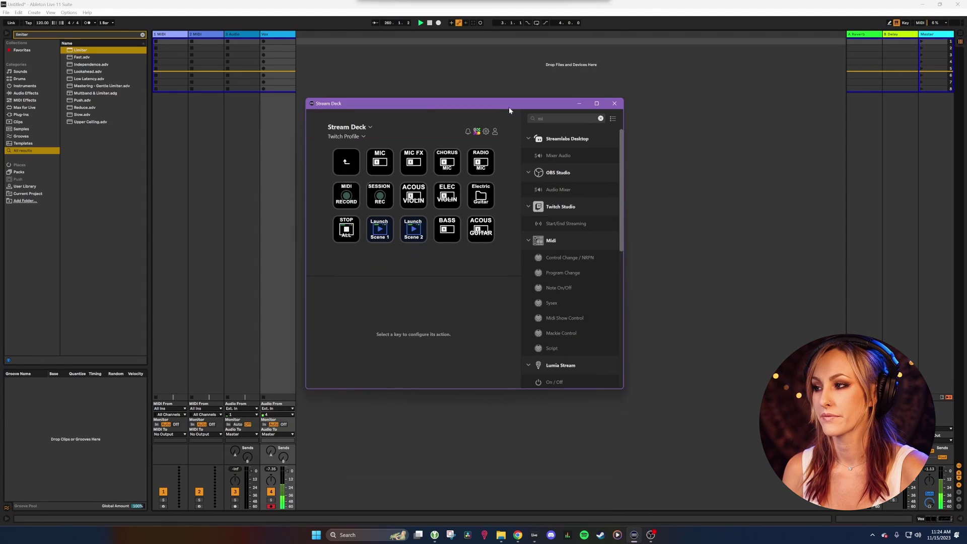
pyautogui.click(381, 167)
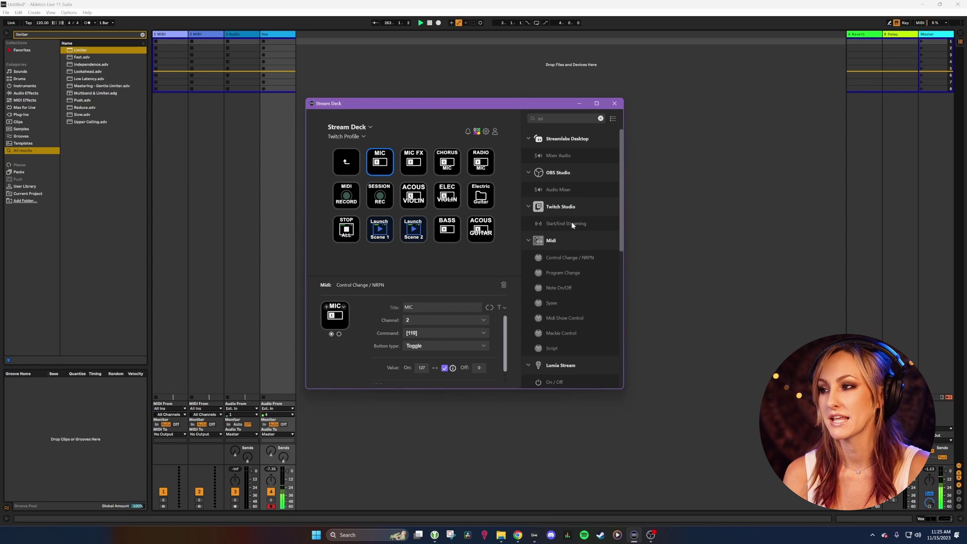
pyautogui.click(343, 236)
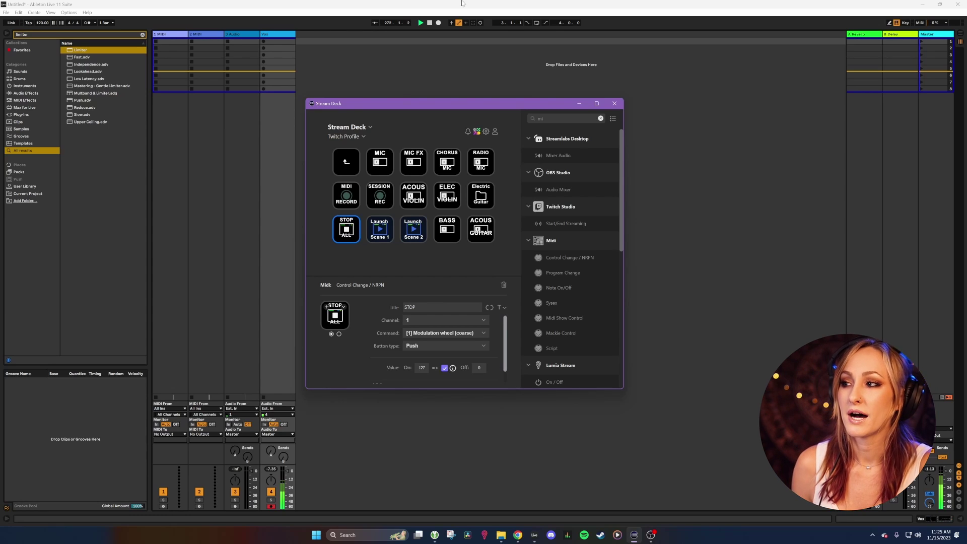
# Step: Return to the top level of the Twitch Profile and open the Midi Tut folder on page 1
pyautogui.click(344, 163)
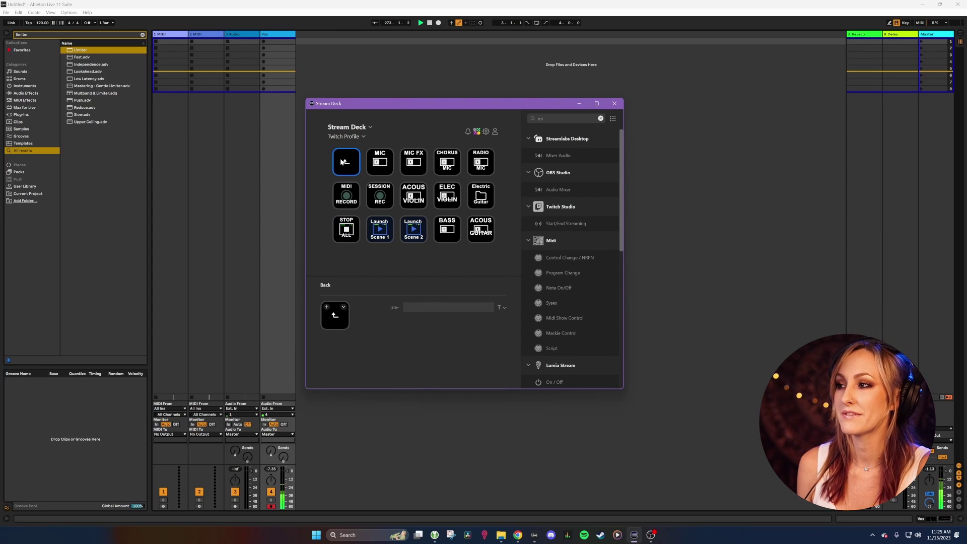
pyautogui.doubleClick(348, 172)
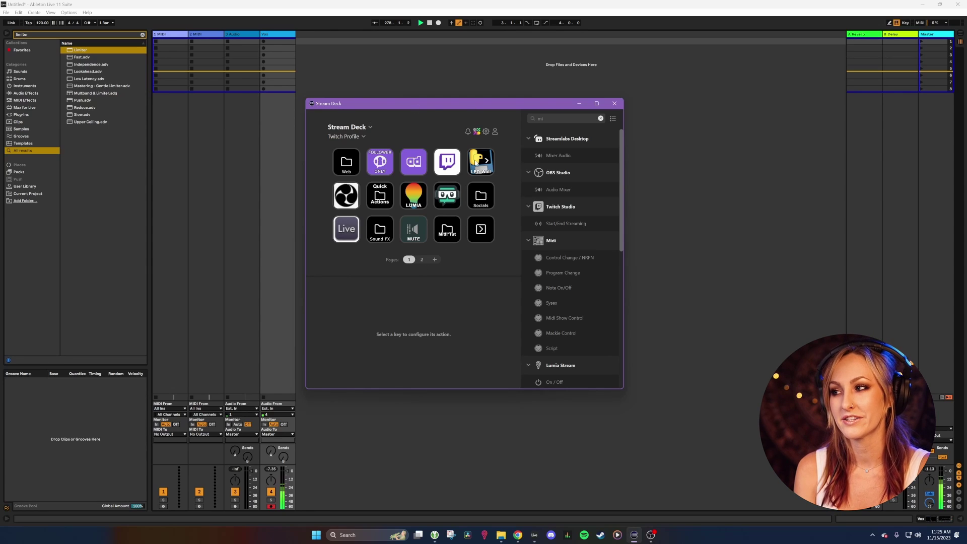
pyautogui.click(422, 259)
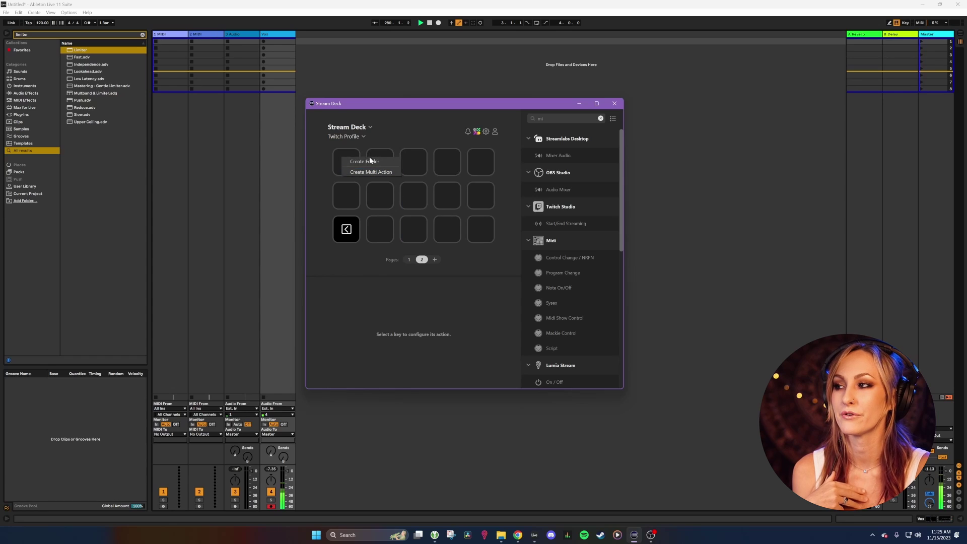
pyautogui.click(409, 260)
pyautogui.click(450, 235)
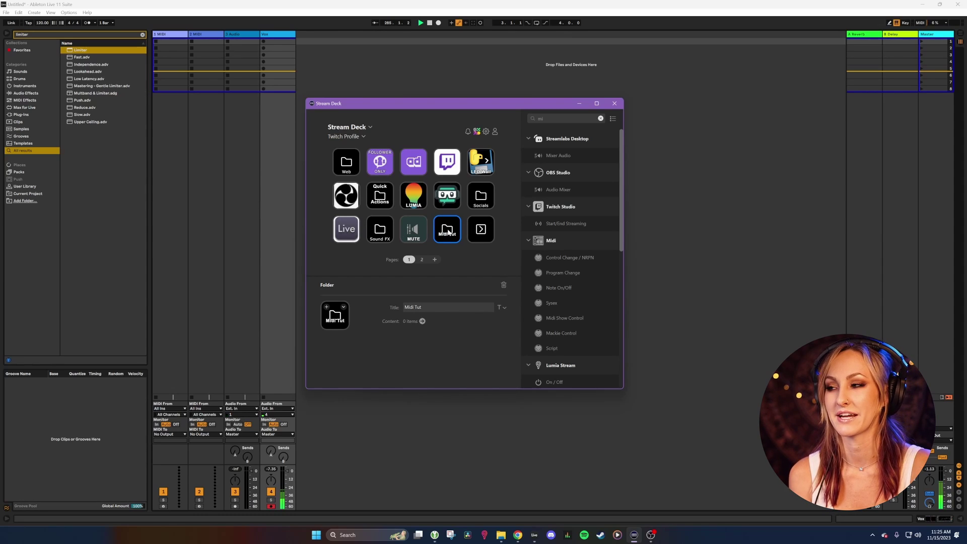
pyautogui.doubleClick(448, 232)
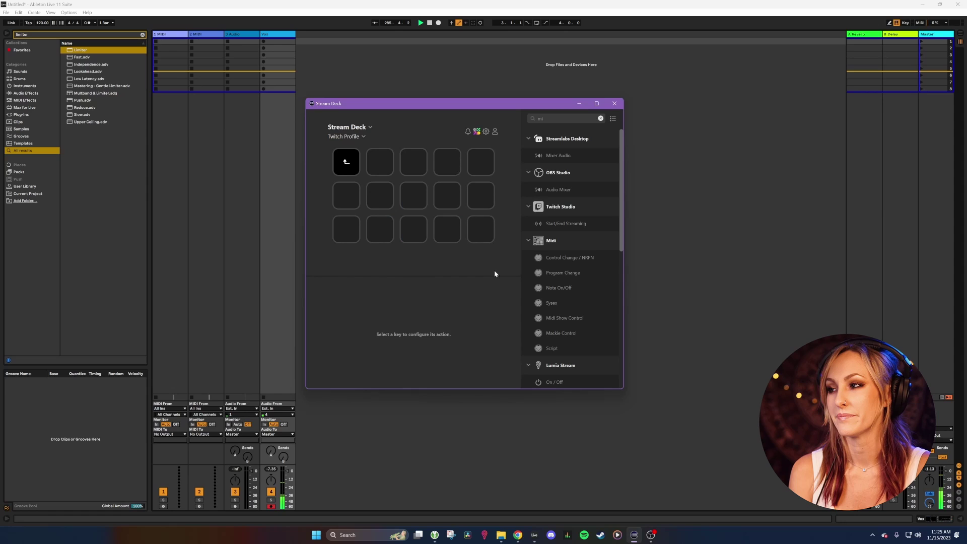
pyautogui.click(378, 166)
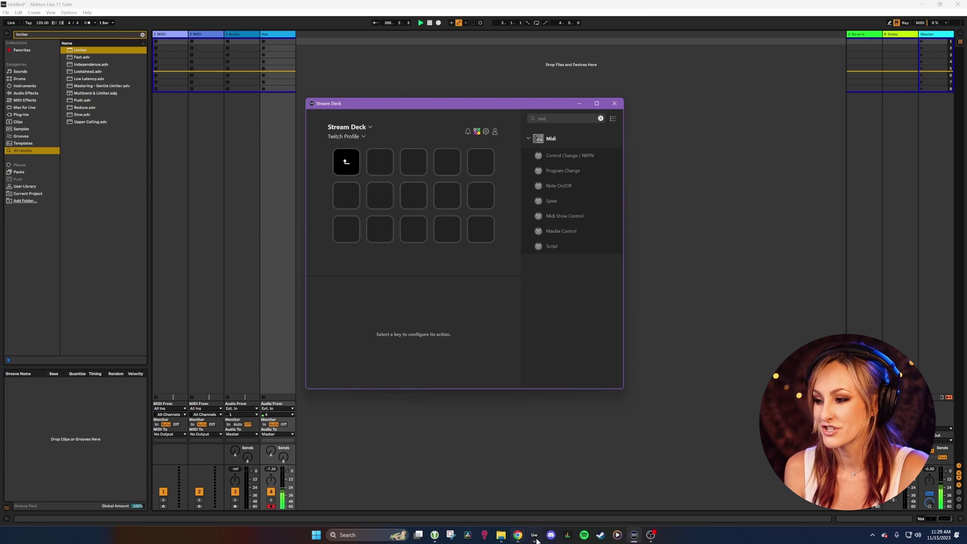
pyautogui.click(519, 537)
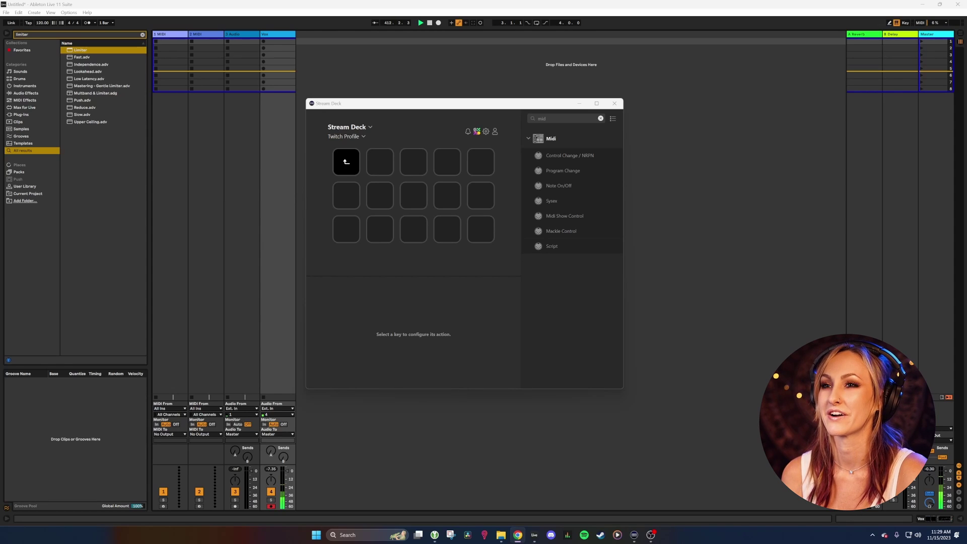
pyautogui.click(585, 289)
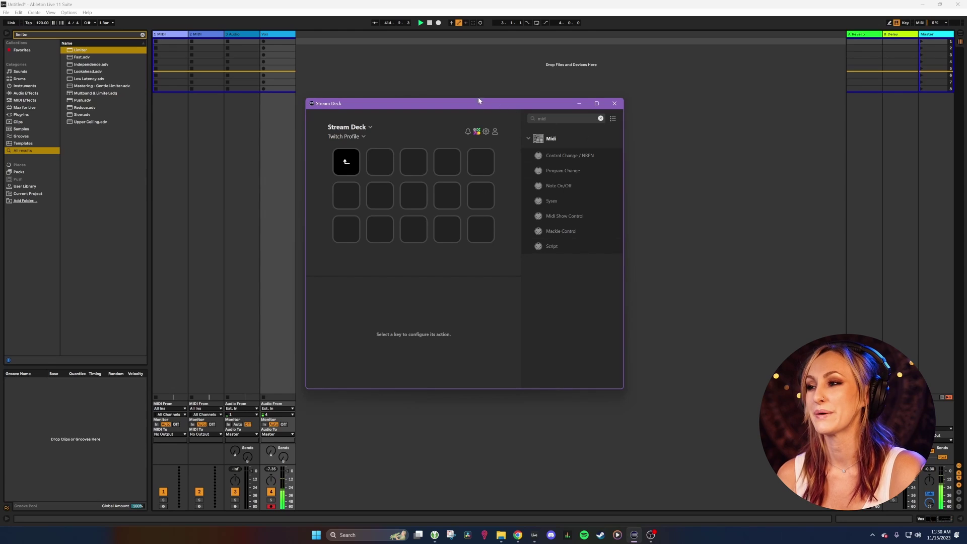
# Step: Search the actions for "midi" and assign Control Change / NRPN to the empty key beside the back key
pyautogui.click(600, 119)
pyautogui.scroll(-10, 573, 307)
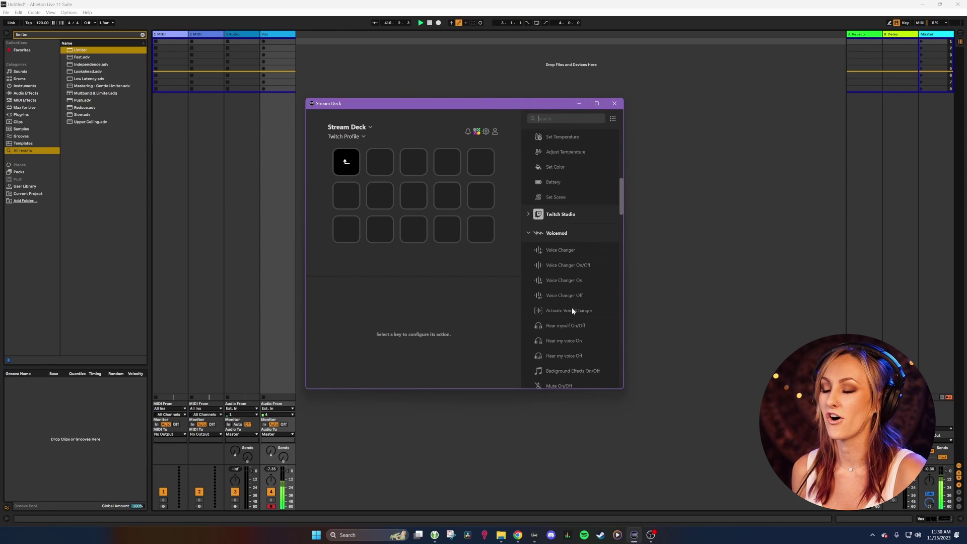
pyautogui.scroll(4, 576, 287)
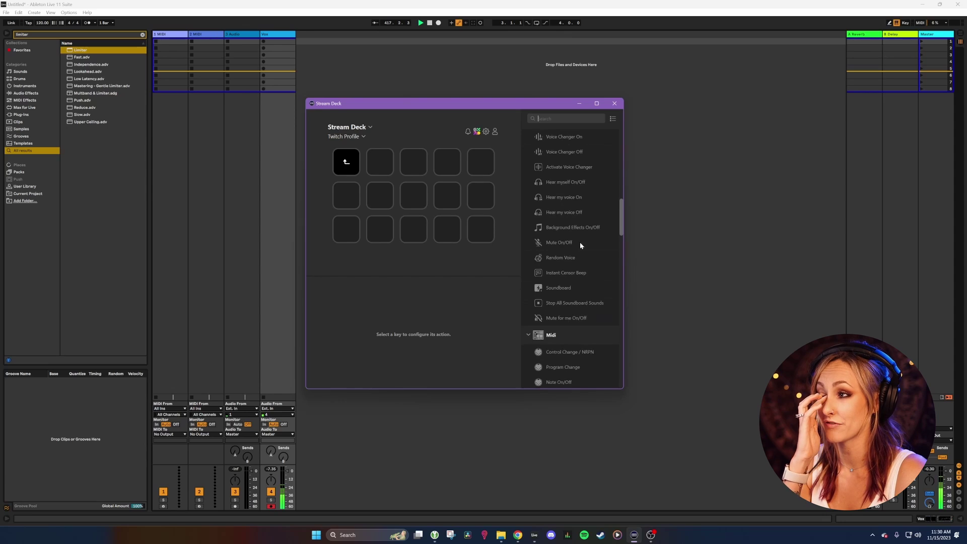
pyautogui.scroll(5, 590, 210)
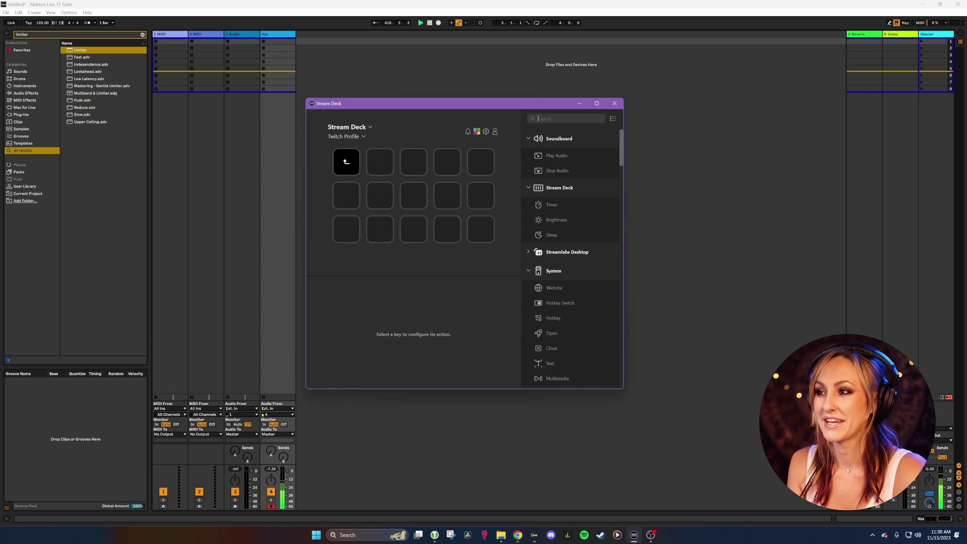
pyautogui.write('midi')
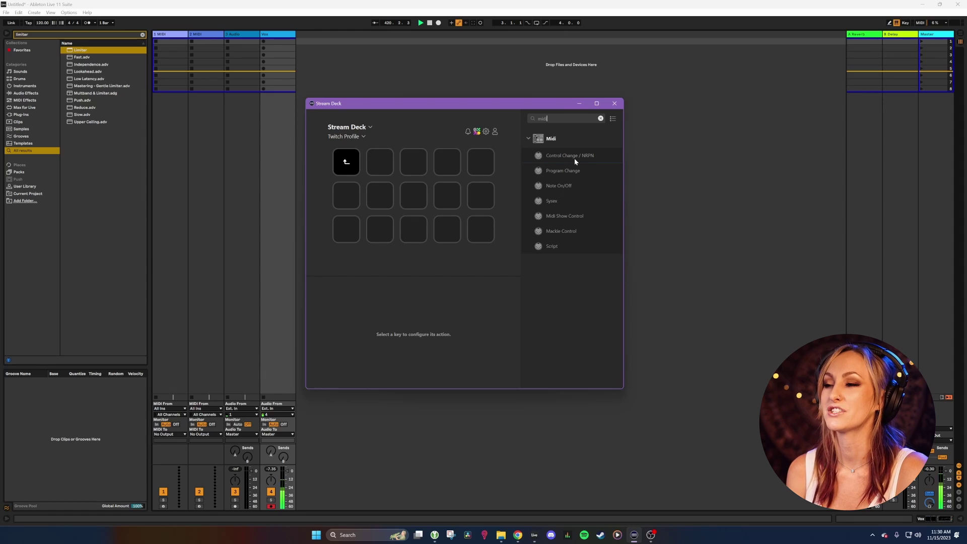
pyautogui.moveTo(574, 158); pyautogui.dragTo(386, 157)
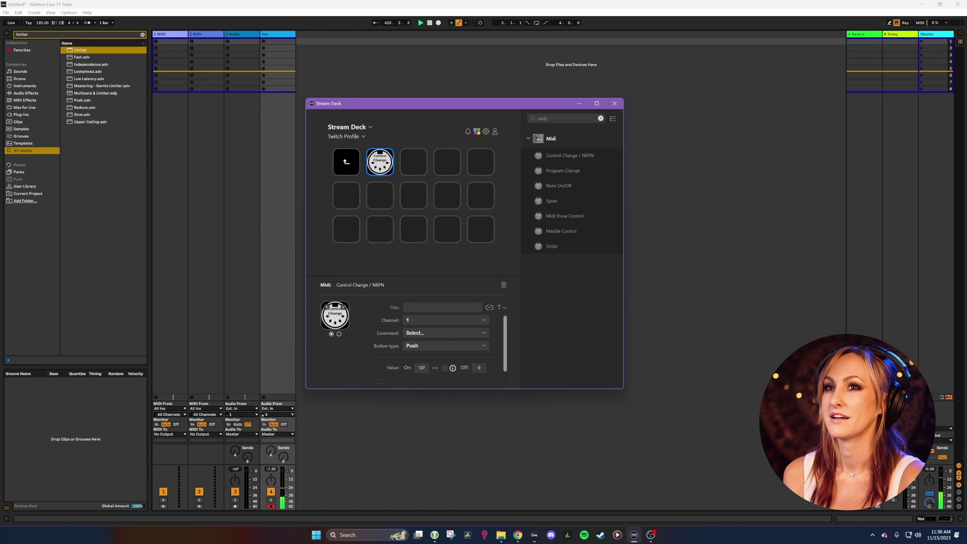
# Step: Title the new Control Change key MIC and keep its MIDI channel at 1
pyautogui.hotkey('alt', 'Tab')
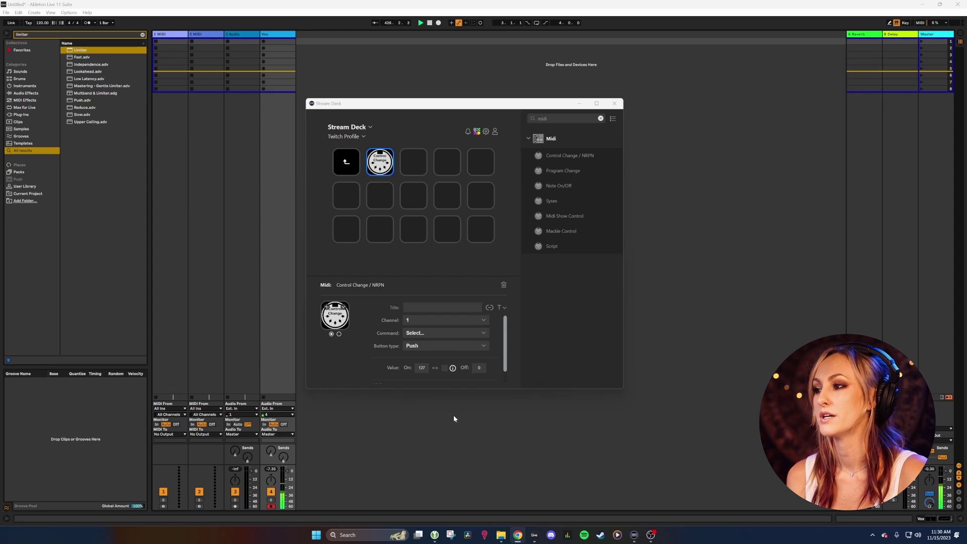
pyautogui.click(564, 304)
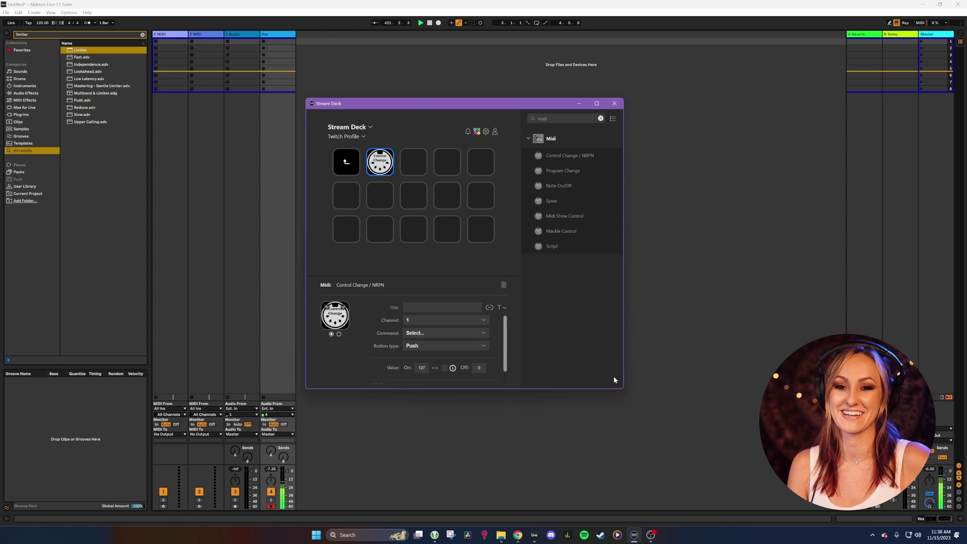
pyautogui.write('M')
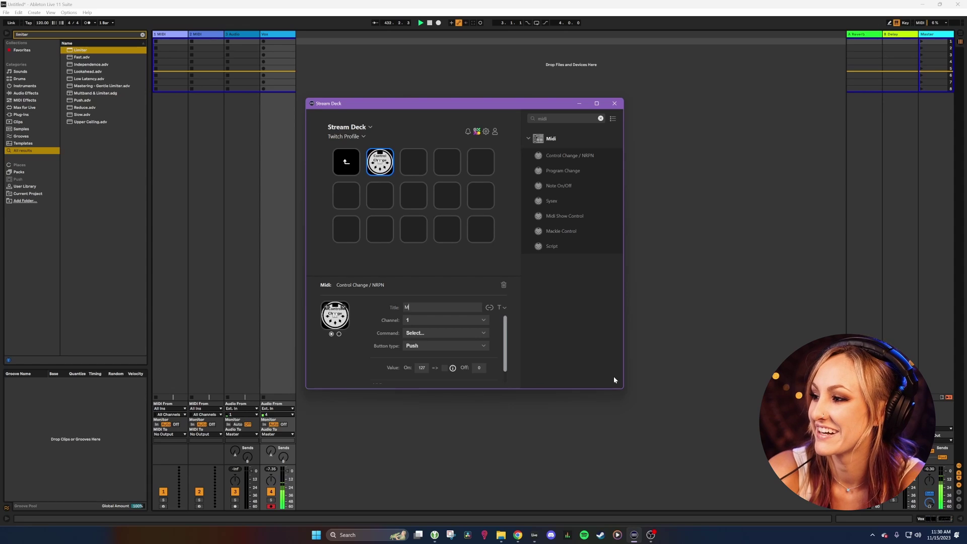
pyautogui.write('IC')
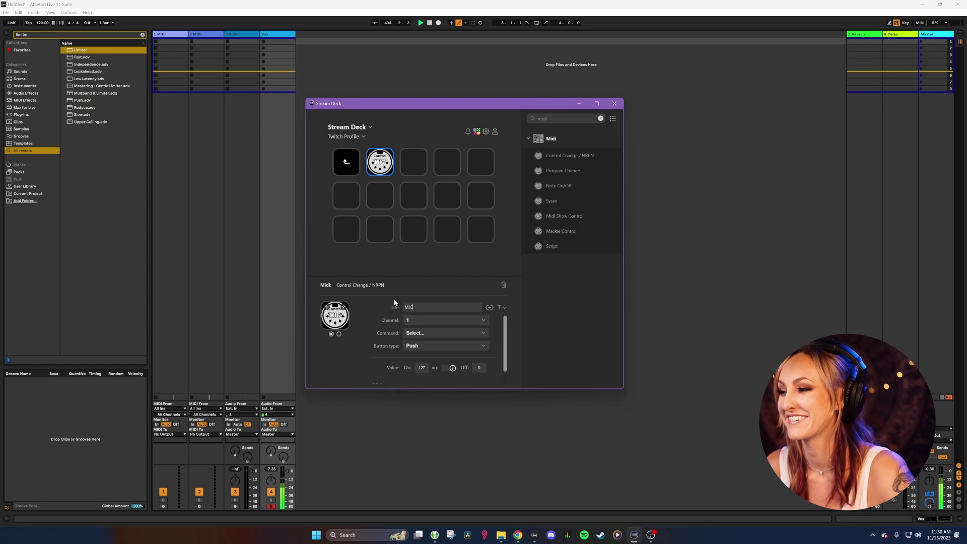
pyautogui.click(422, 321)
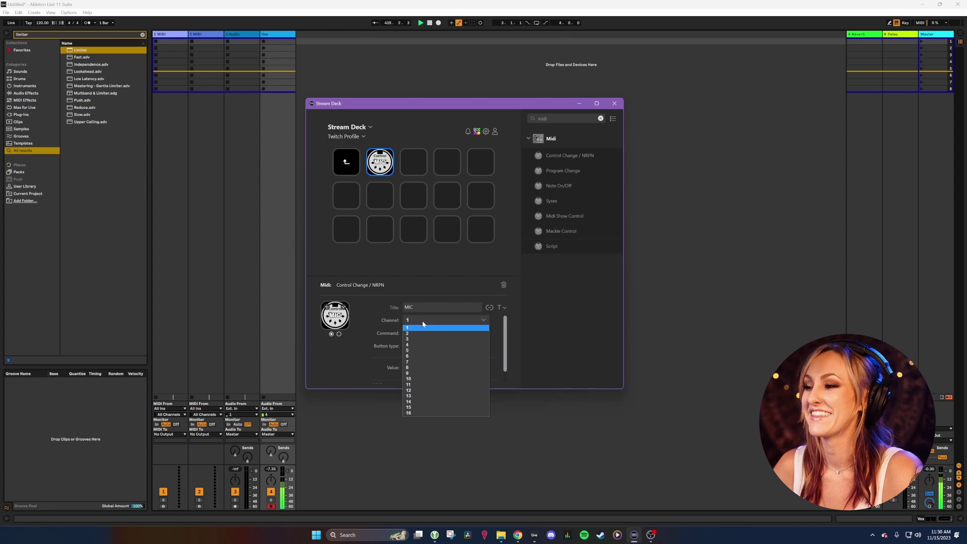
pyautogui.click(419, 329)
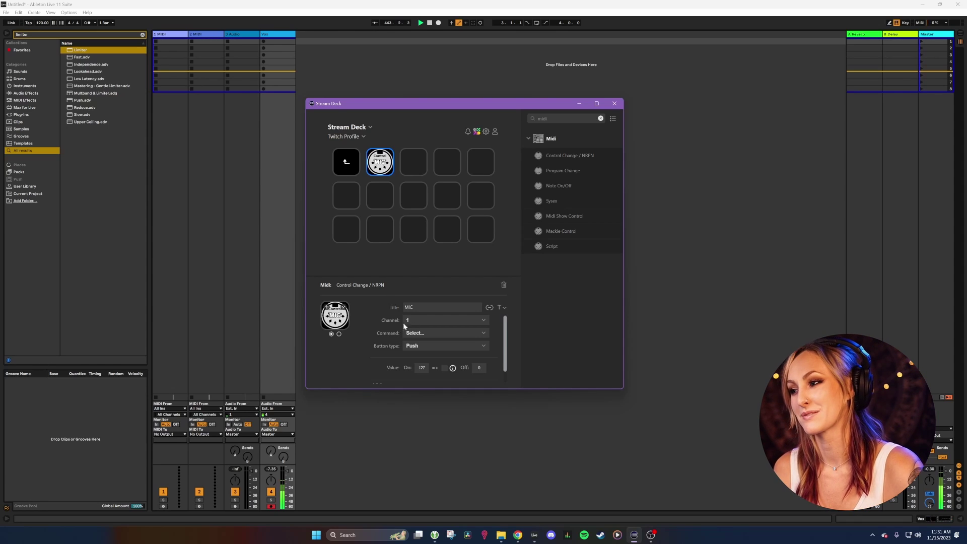
pyautogui.click(421, 321)
pyautogui.click(421, 327)
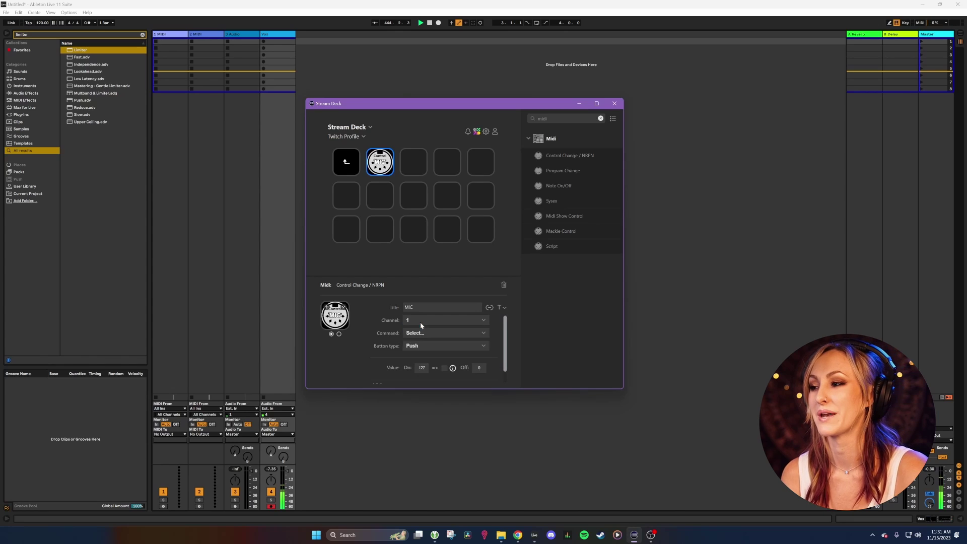
# Step: Set the MIC key's command to [0] Bank select (coarse)
pyautogui.click(411, 332)
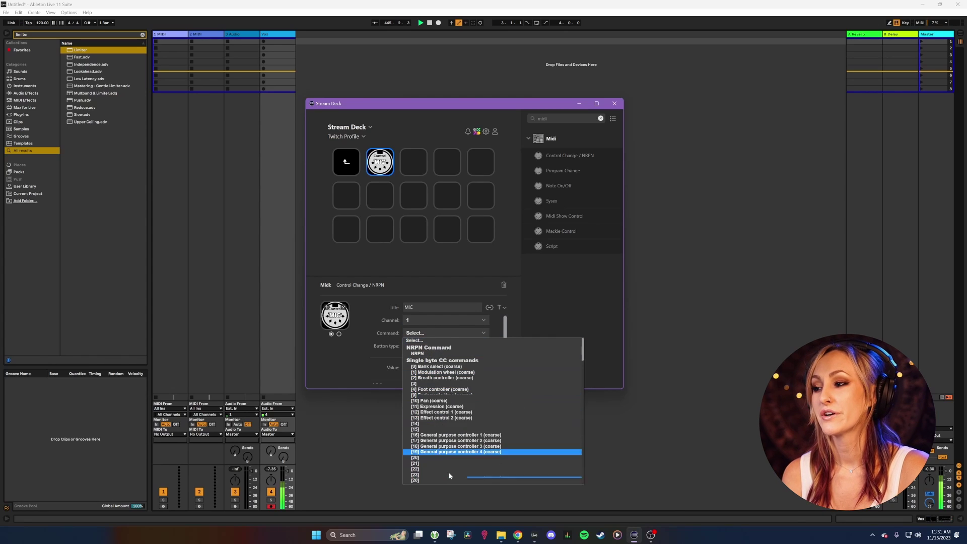
pyautogui.scroll(-7, 448, 473)
pyautogui.scroll(-17, 449, 475)
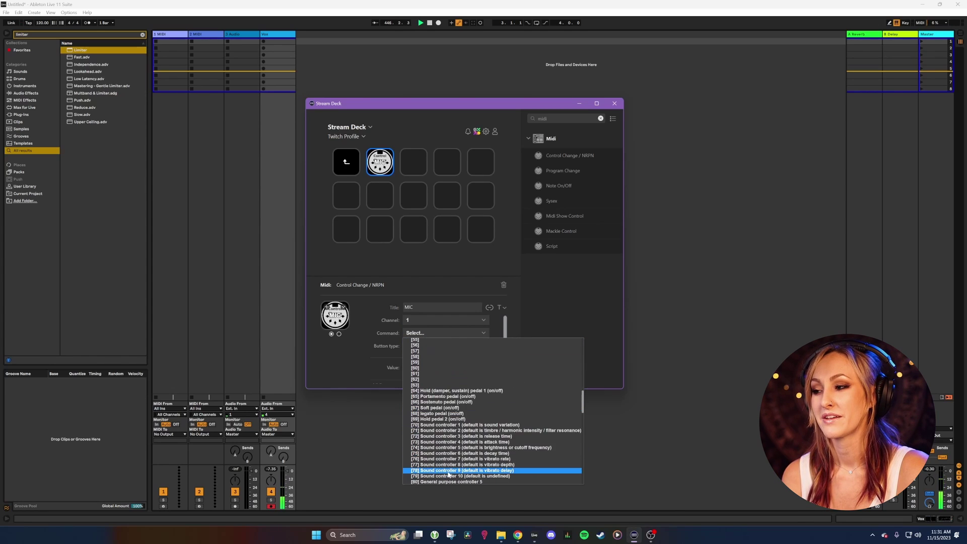
pyautogui.scroll(-2, 449, 473)
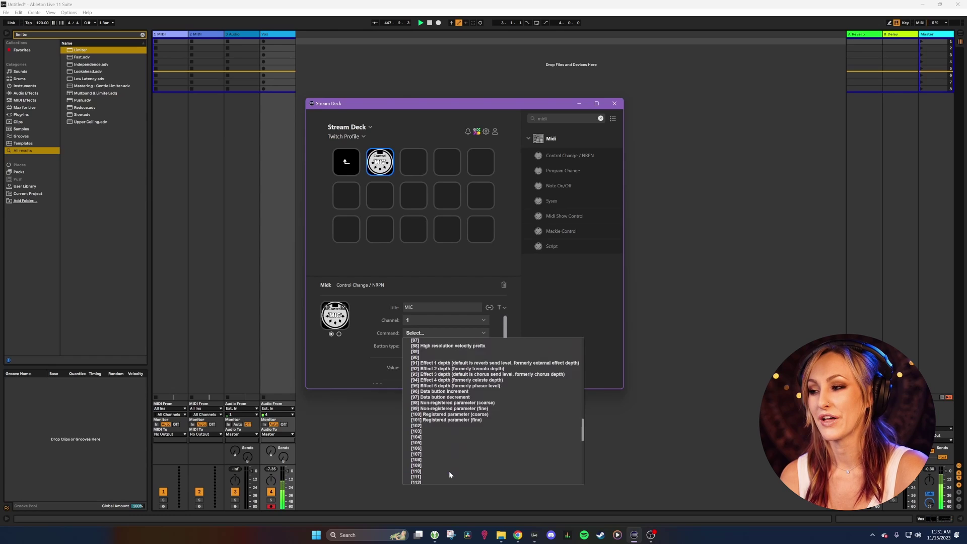
pyautogui.scroll(20, 449, 473)
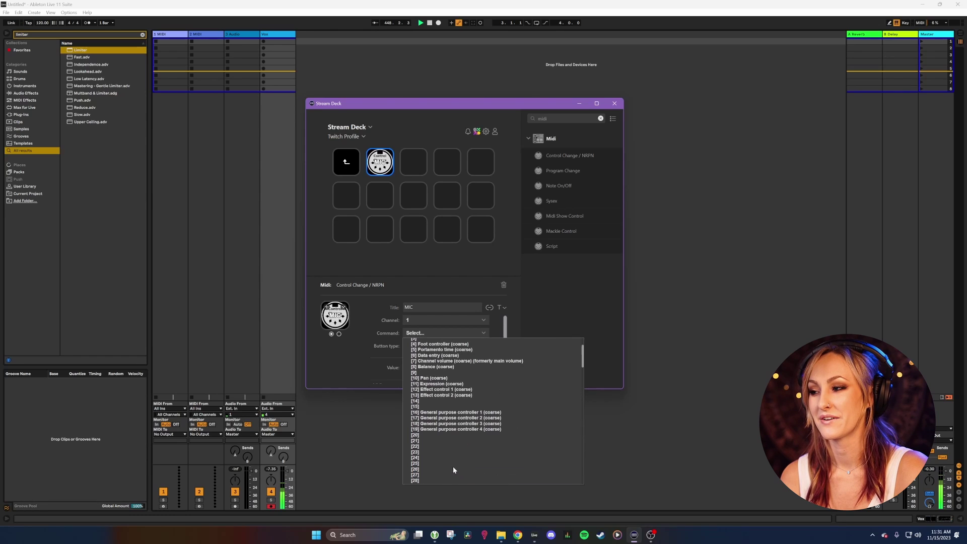
pyautogui.scroll(3, 418, 350)
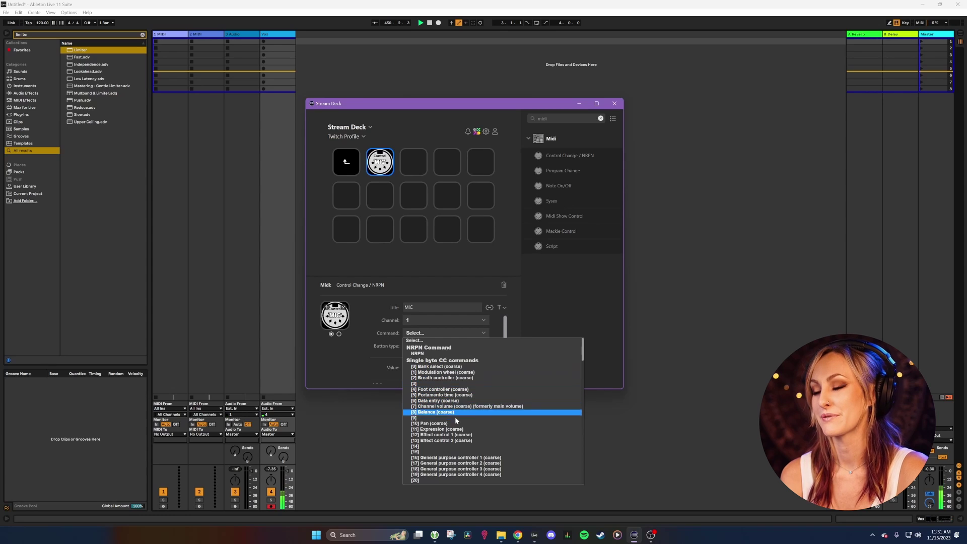
pyautogui.click(437, 367)
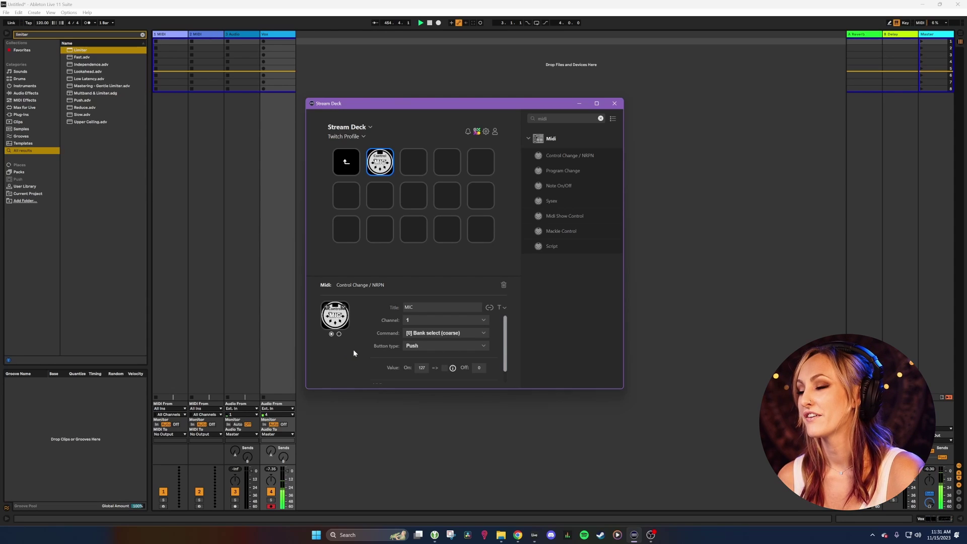
pyautogui.scroll(-1, 404, 354)
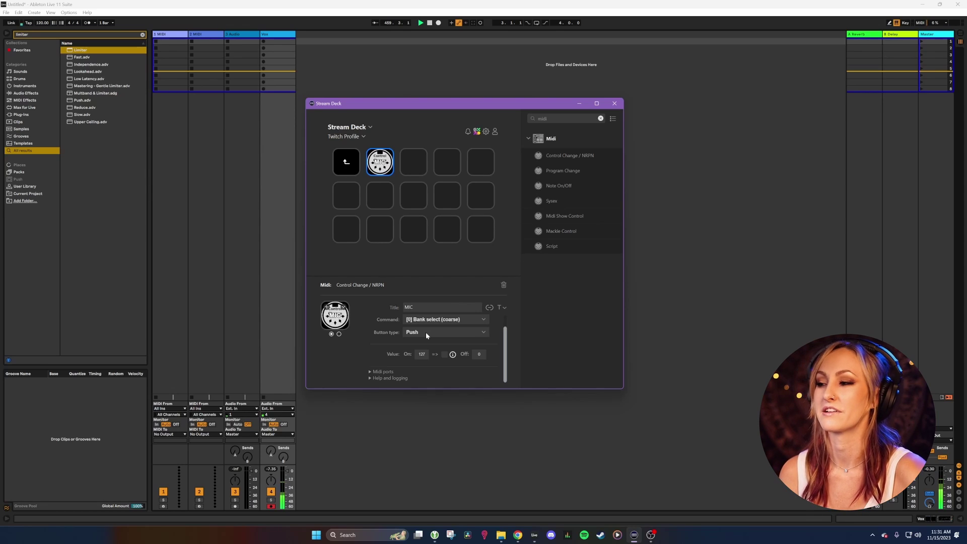
# Step: Set the MIC key's button type to Toggle and check its MIDI out and MIDI in port assignments
pyautogui.click(427, 334)
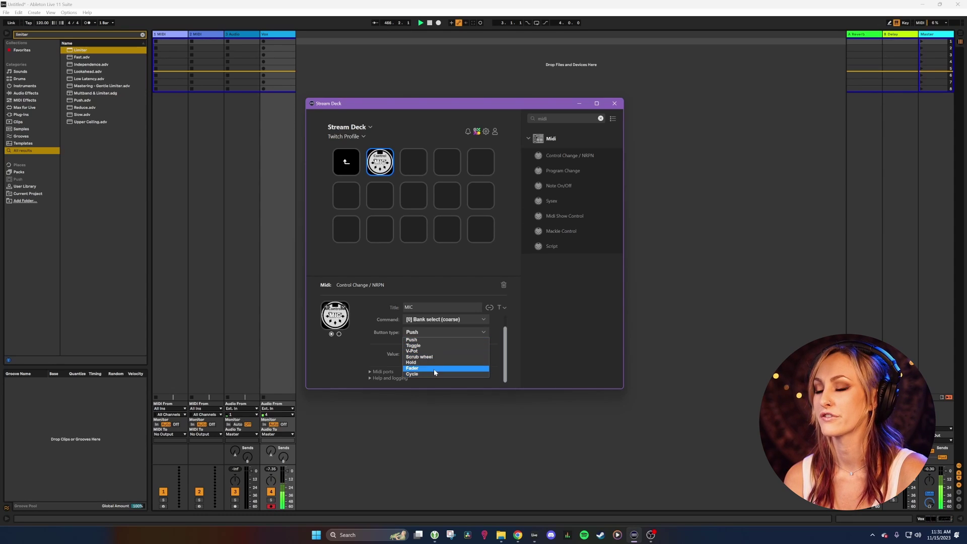
pyautogui.click(470, 348)
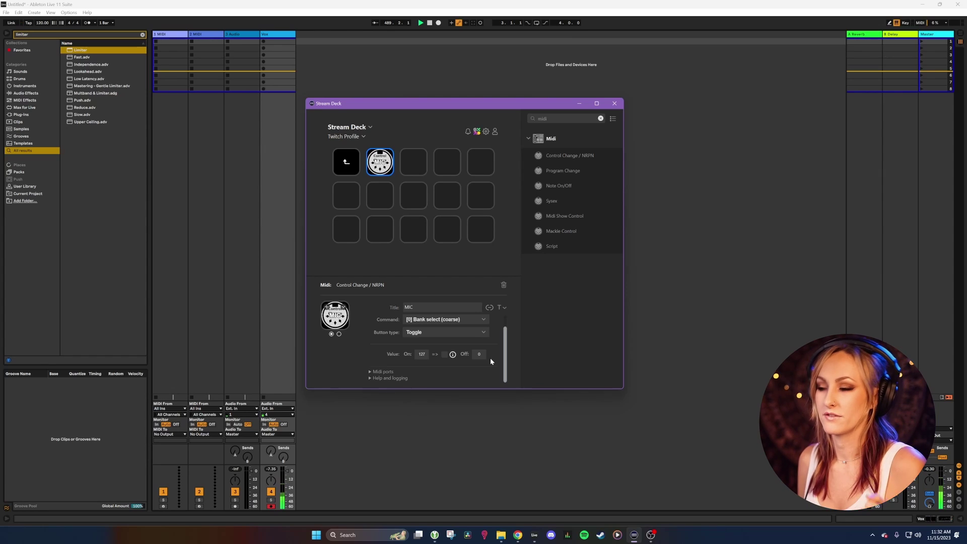
pyautogui.click(379, 371)
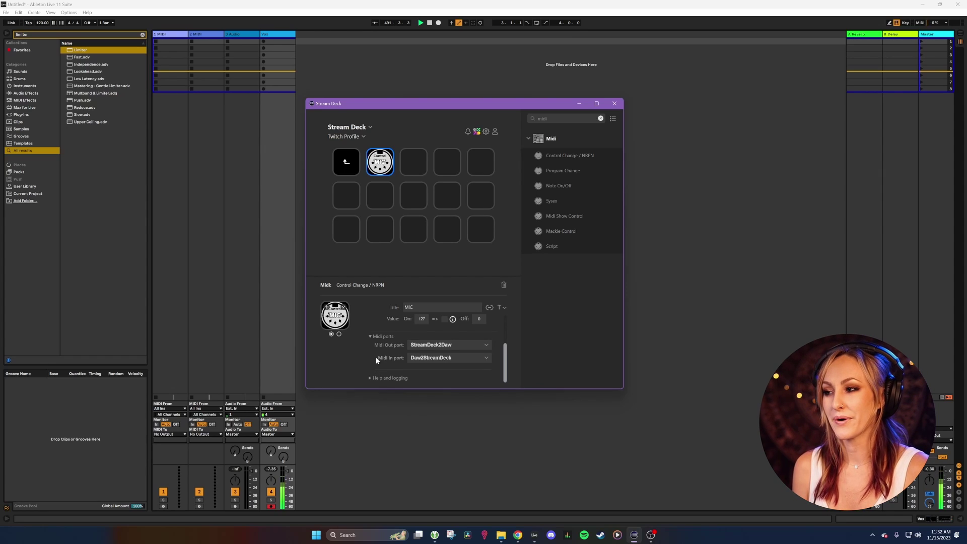
pyautogui.click(468, 344)
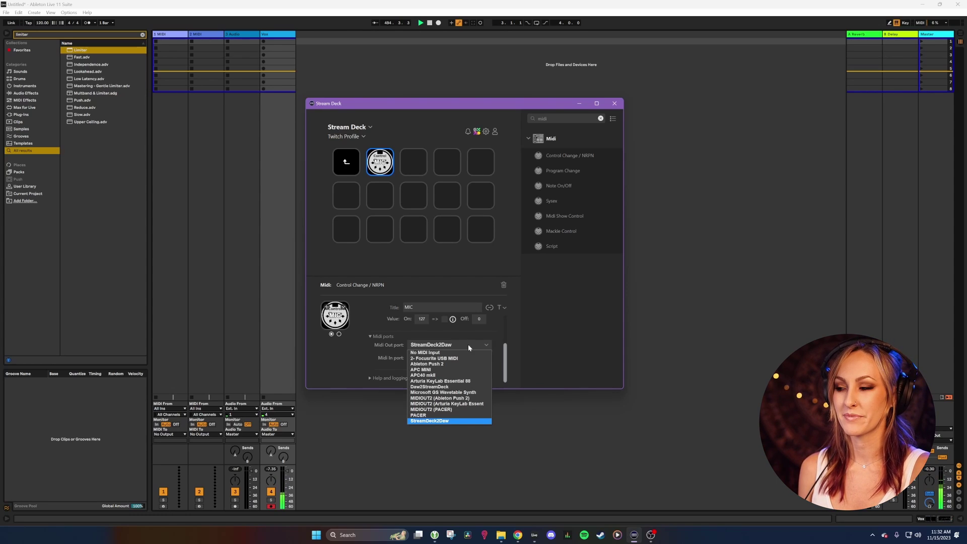
pyautogui.click(340, 375)
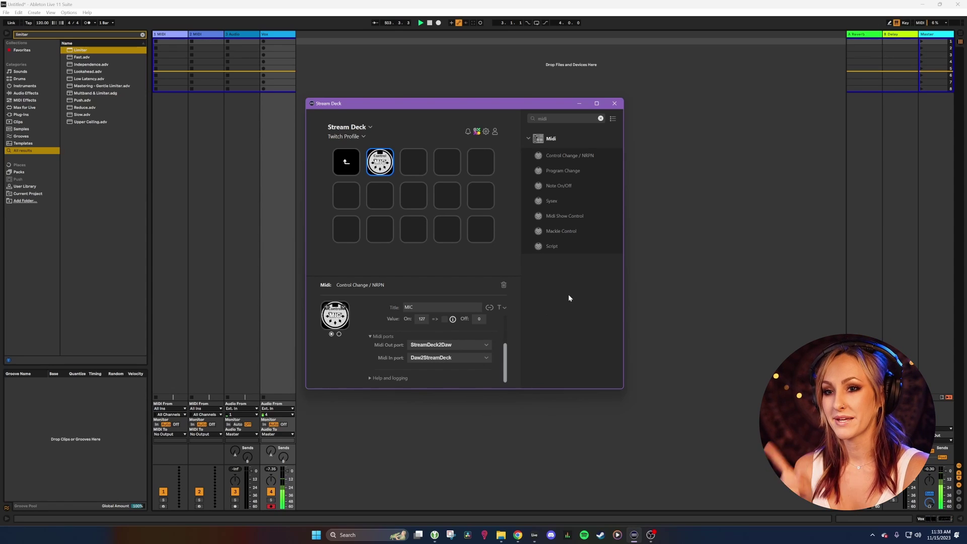
pyautogui.scroll(2, 379, 351)
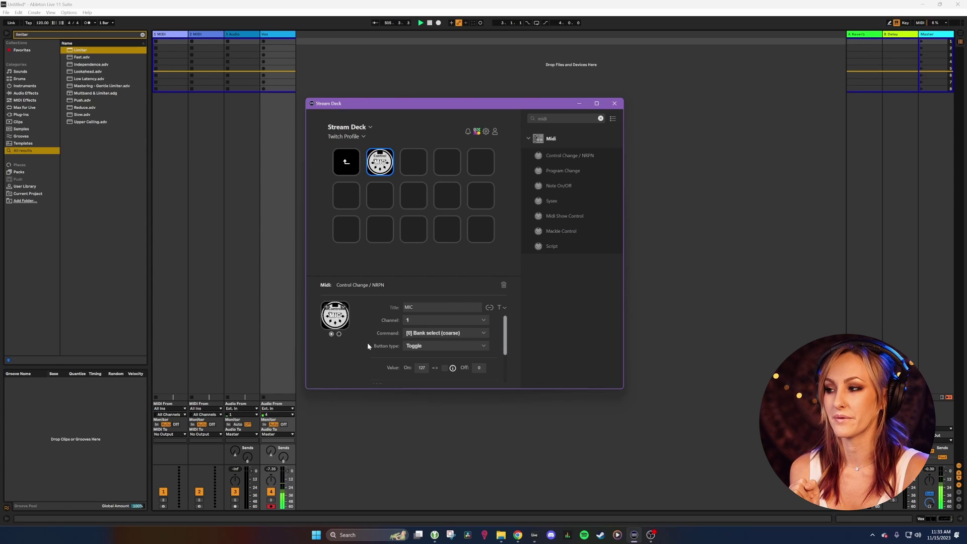
pyautogui.click(339, 333)
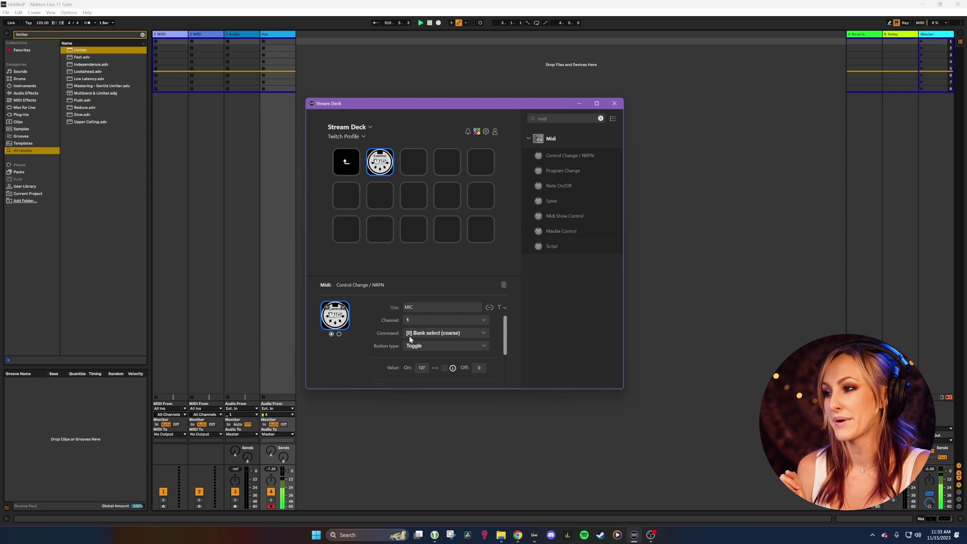
# Step: Switch to Ableton Live and MIDI-map the Vox track's activator to the MIC key on channel 1, CC 0
pyautogui.click(690, 277)
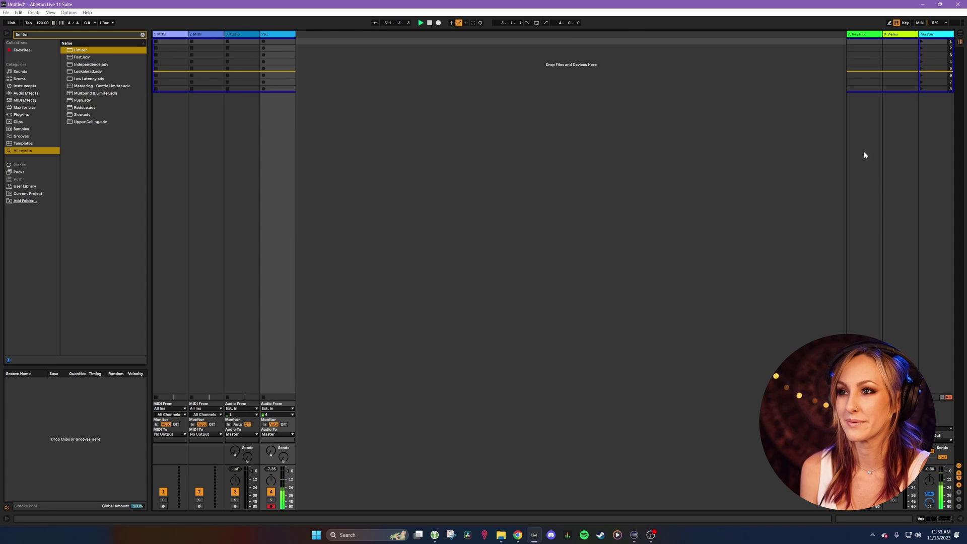
pyautogui.click(921, 23)
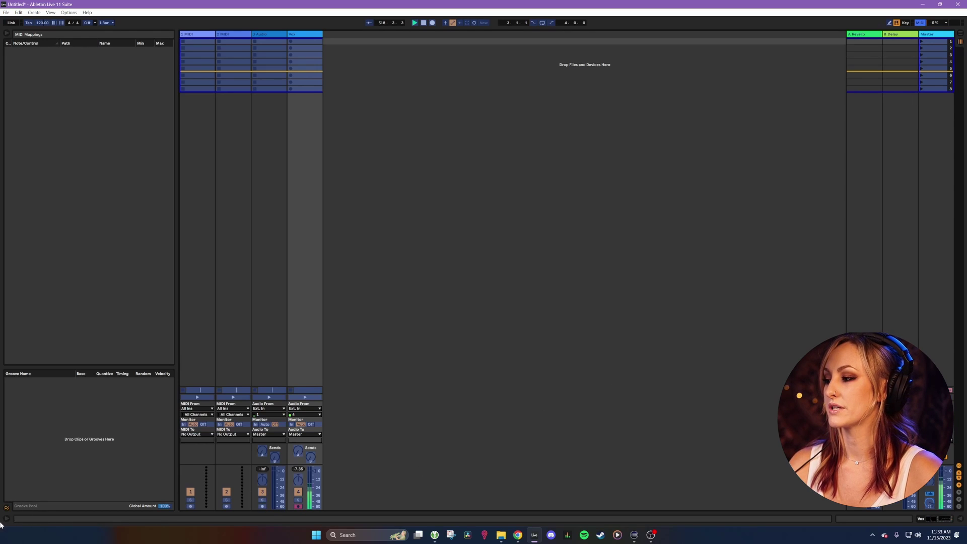
pyautogui.click(8, 519)
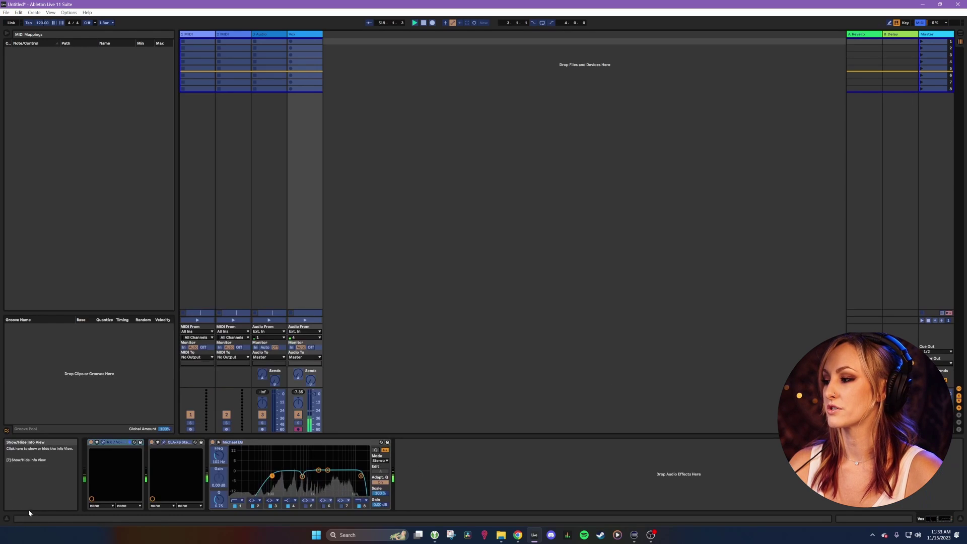
pyautogui.click(298, 416)
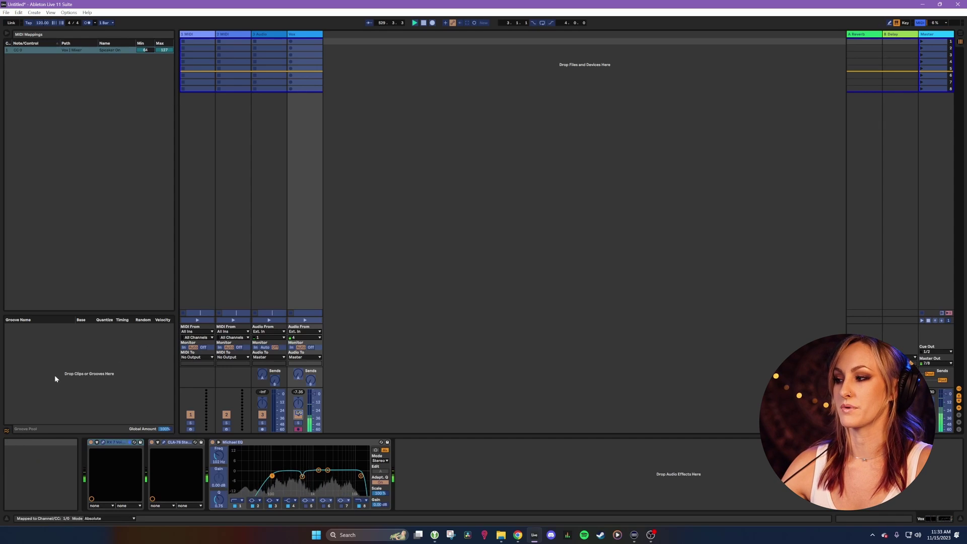
pyautogui.click(920, 24)
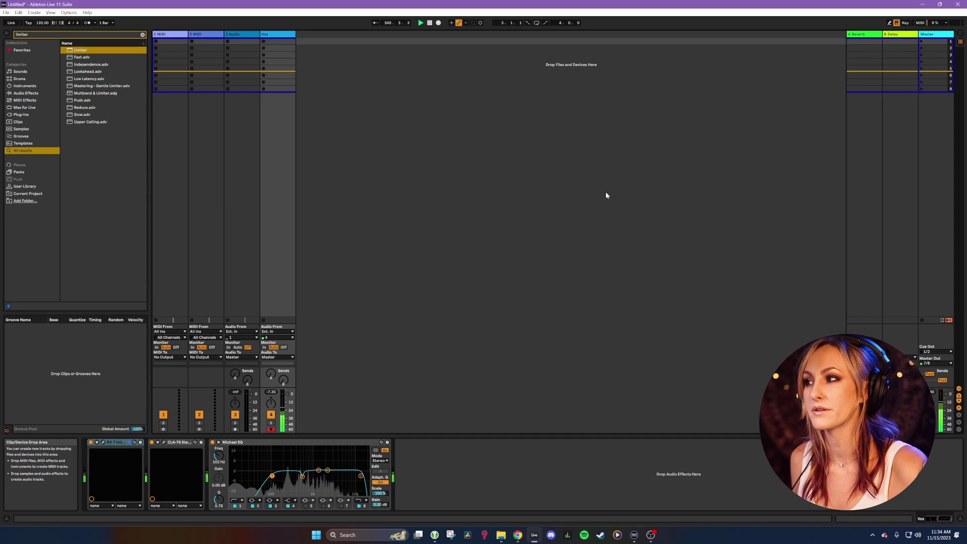
# Step: With Live's MIDI map mode turned on, switch to Stream Deck and copy the MIC key onto the empty key beside it
pyautogui.click(924, 24)
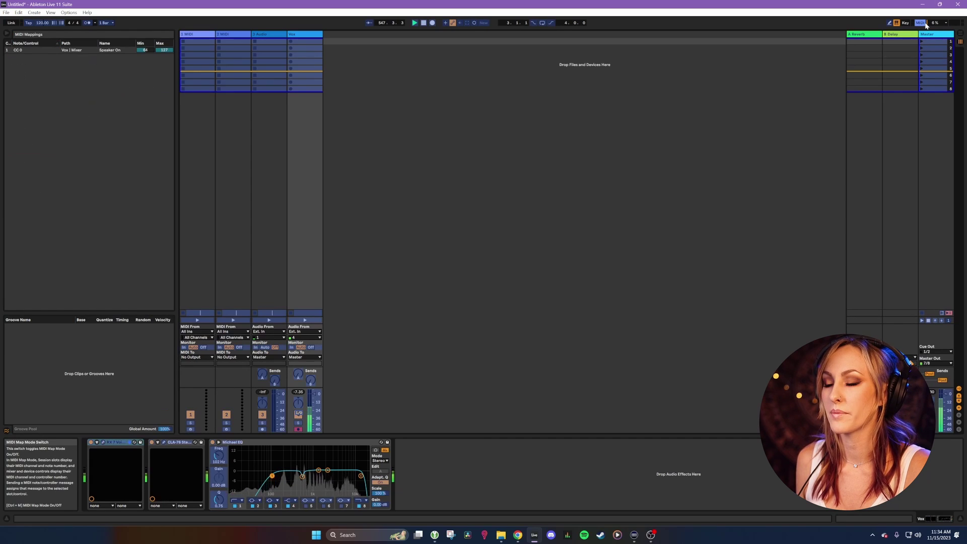
pyautogui.click(634, 535)
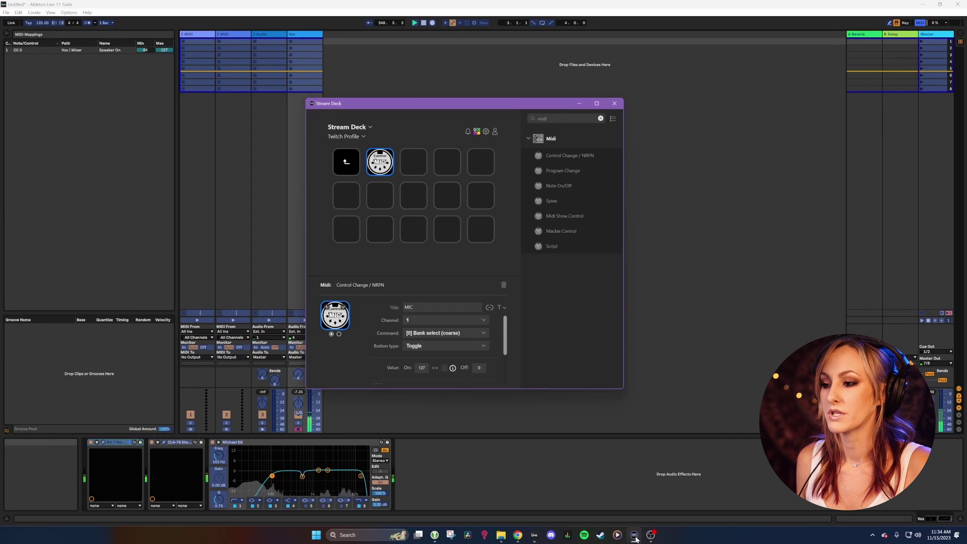
pyautogui.rightClick(380, 163)
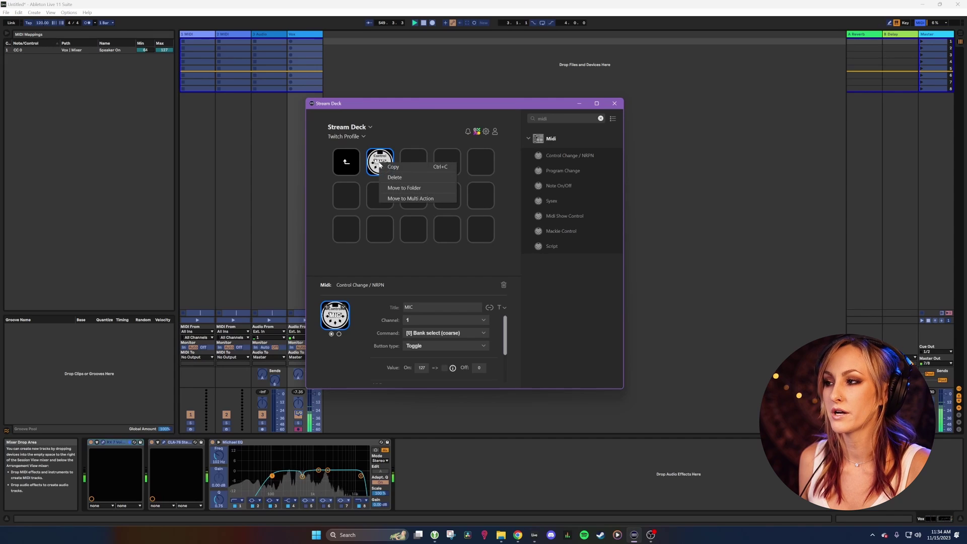
pyautogui.click(403, 168)
pyautogui.rightClick(412, 154)
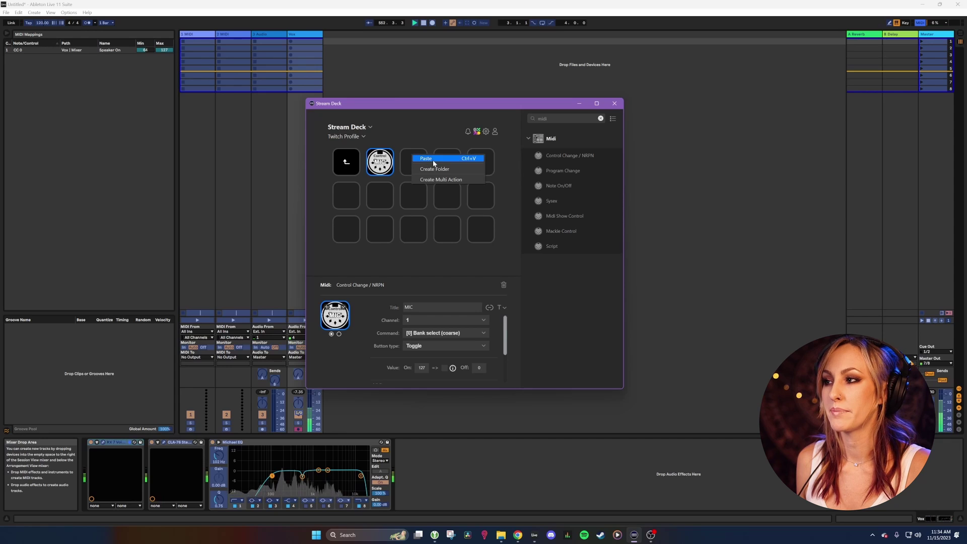
pyautogui.click(434, 159)
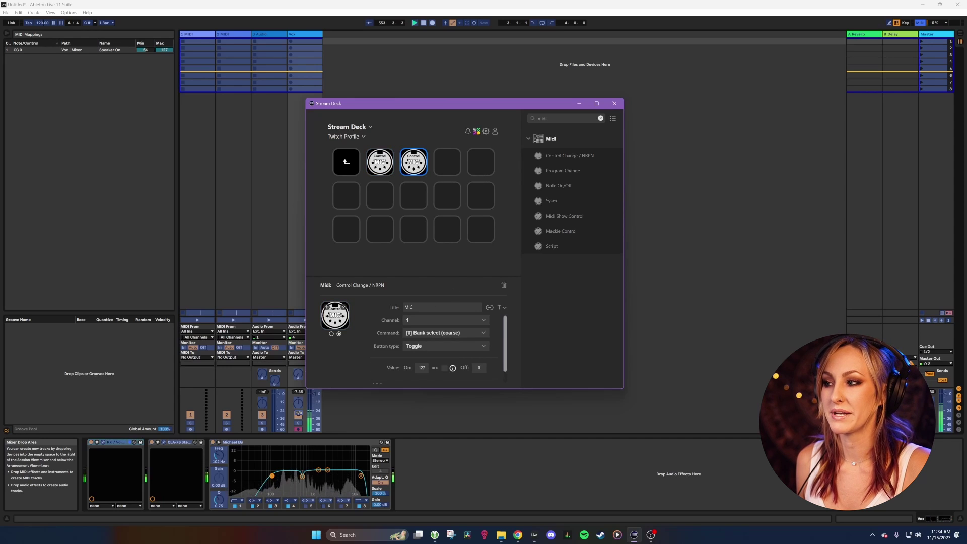
# Step: Title the copied key Reverb and set its command to [1] Modulation wheel (coarse)
pyautogui.doubleClick(409, 308)
pyautogui.write('Reverb')
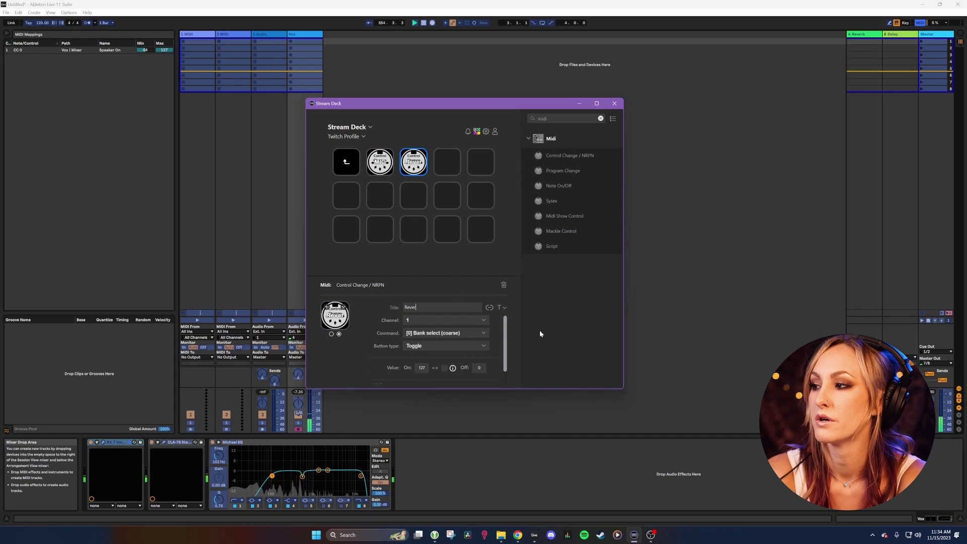
pyautogui.click(409, 321)
pyautogui.click(361, 342)
pyautogui.click(425, 334)
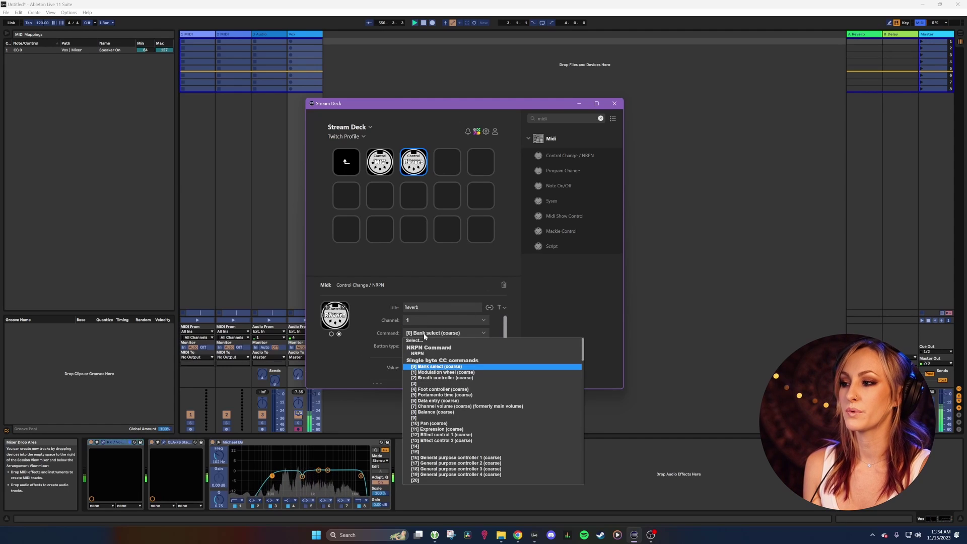
pyautogui.click(432, 373)
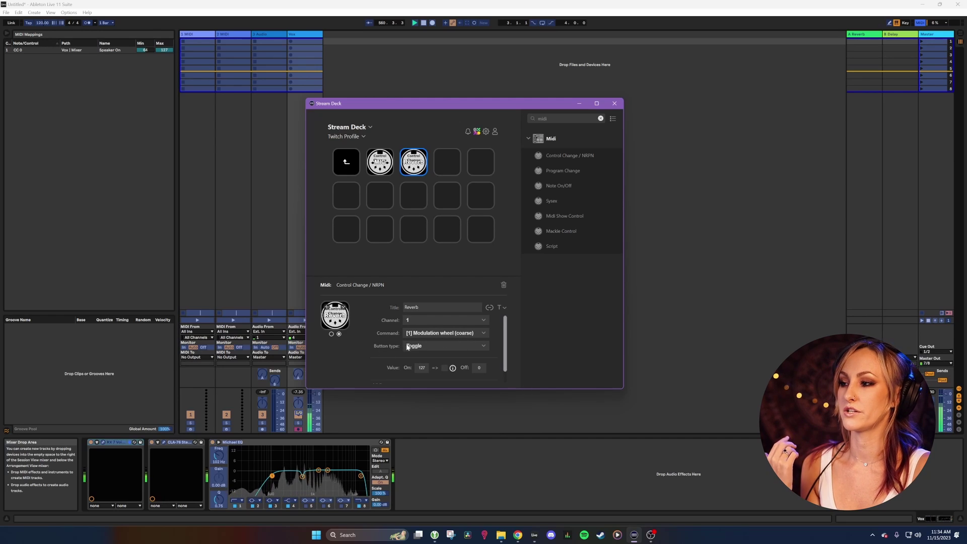
# Step: Check that the Reverb key uses the Toggle button type and the StreamDeck2Daw and Daw2StreamDeck MIDI ports
pyautogui.click(408, 347)
pyautogui.click(427, 359)
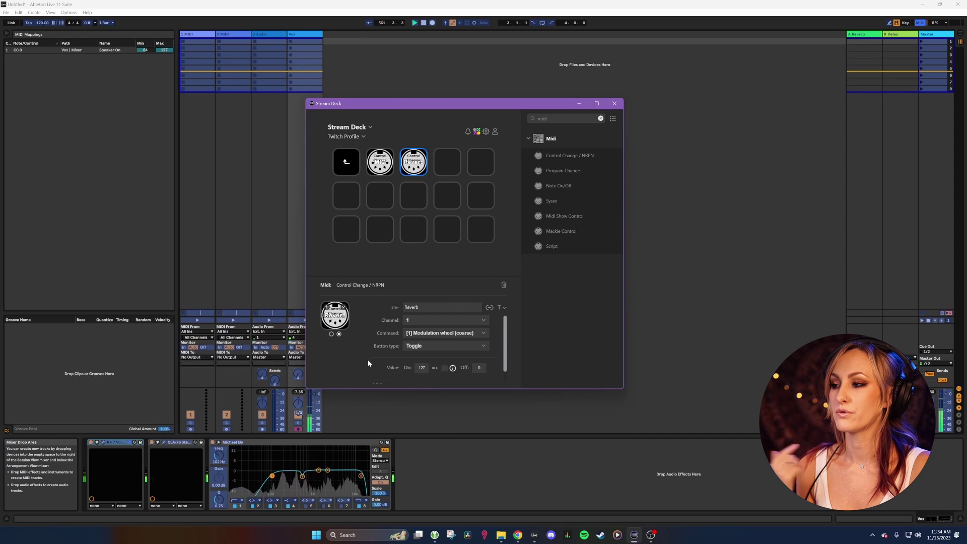
pyautogui.scroll(-1, 370, 370)
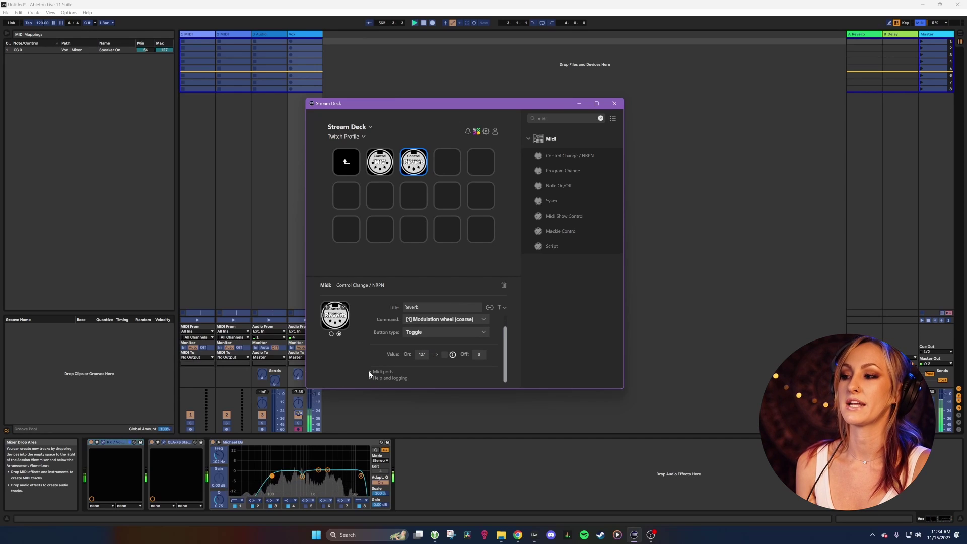
pyautogui.click(371, 372)
pyautogui.scroll(-1, 371, 369)
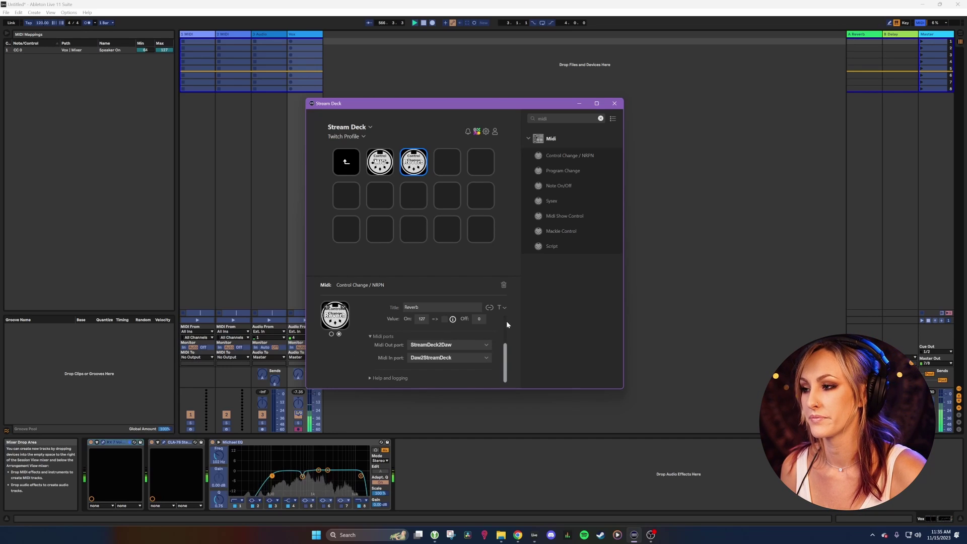
pyautogui.moveTo(506, 356); pyautogui.dragTo(508, 315)
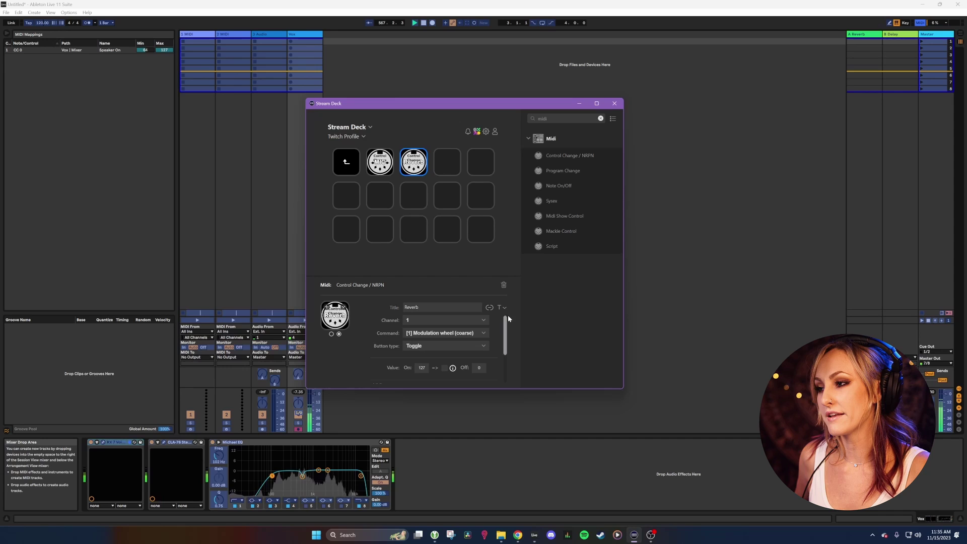
# Step: Switch to Ableton Live, map the Vox track's A-Reverb send to the Reverb key on CC 1, and try out the send
pyautogui.click(770, 163)
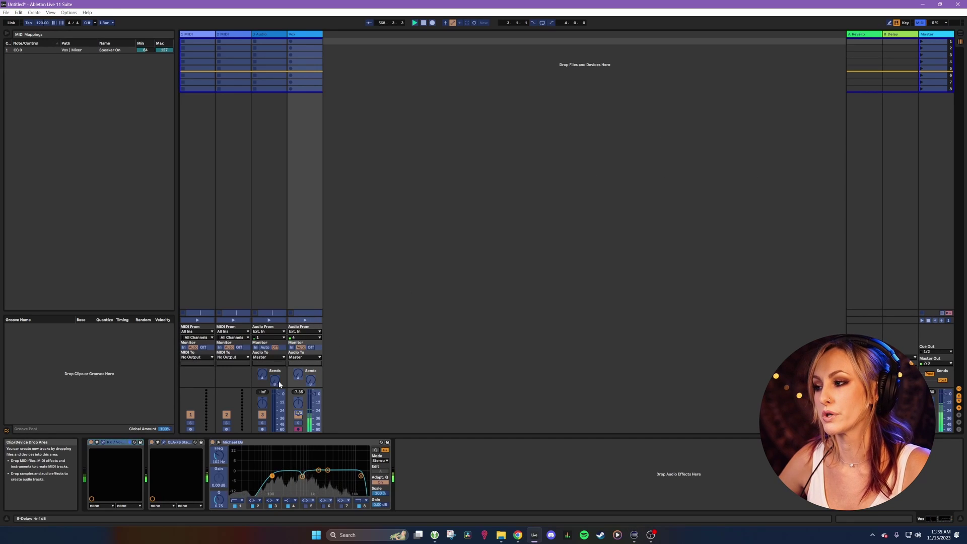
pyautogui.click(867, 35)
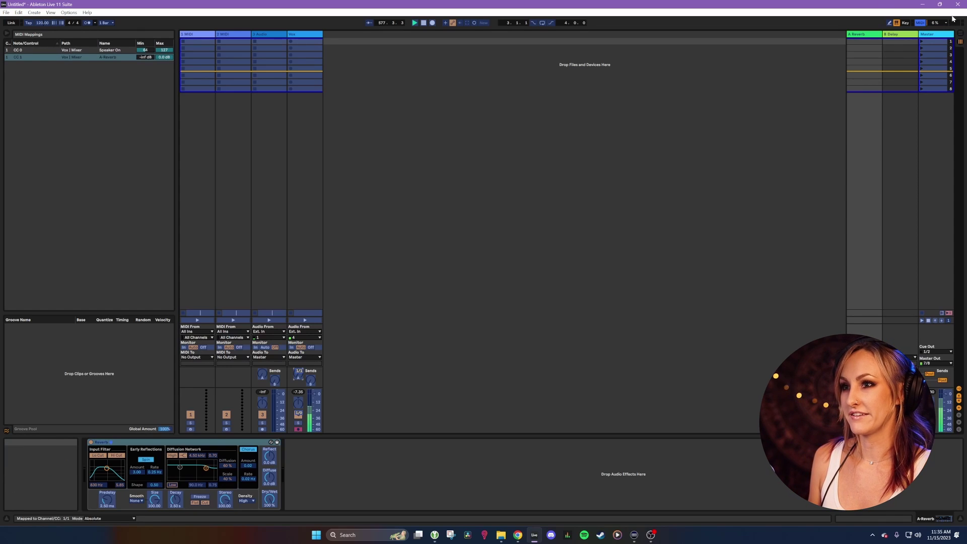
pyautogui.click(920, 23)
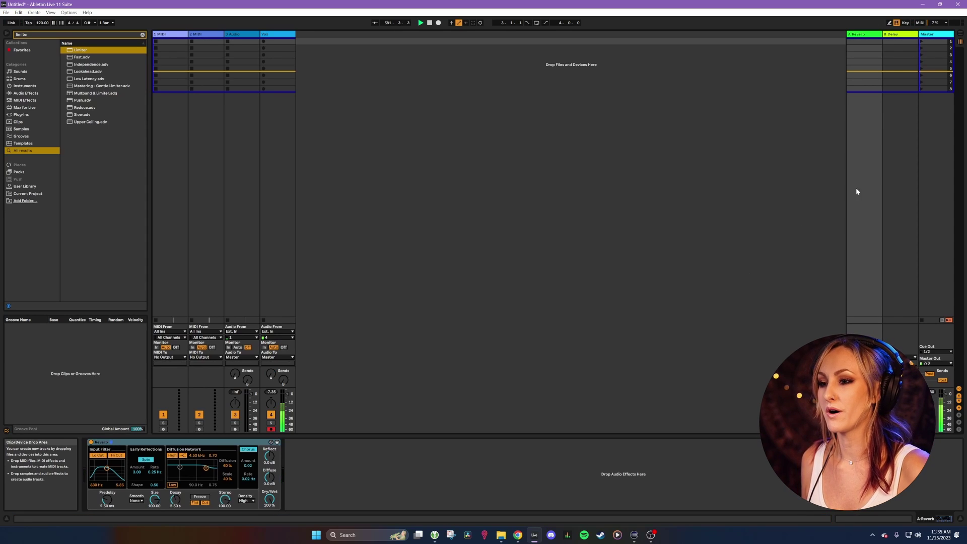
pyautogui.click(871, 35)
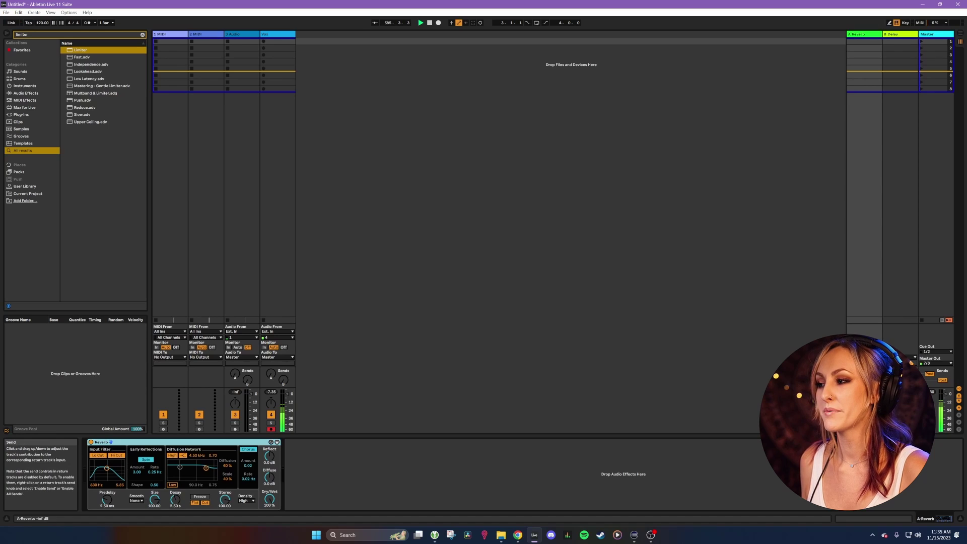
pyautogui.moveTo(272, 376); pyautogui.dragTo(272, 379)
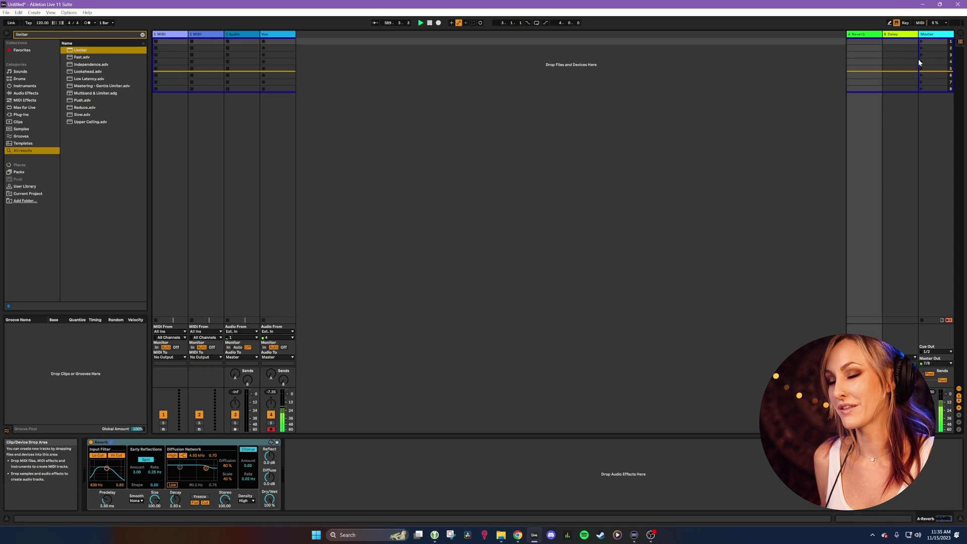
# Step: Lower the maximum of the A-Reverb send's MIDI mapping below 0 dB and leave MIDI map mode
pyautogui.click(920, 22)
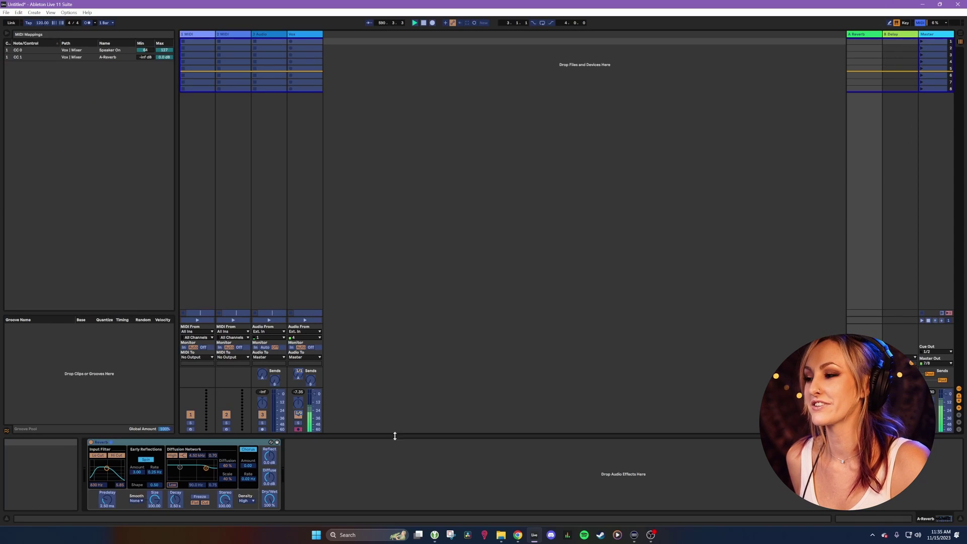
pyautogui.click(20, 57)
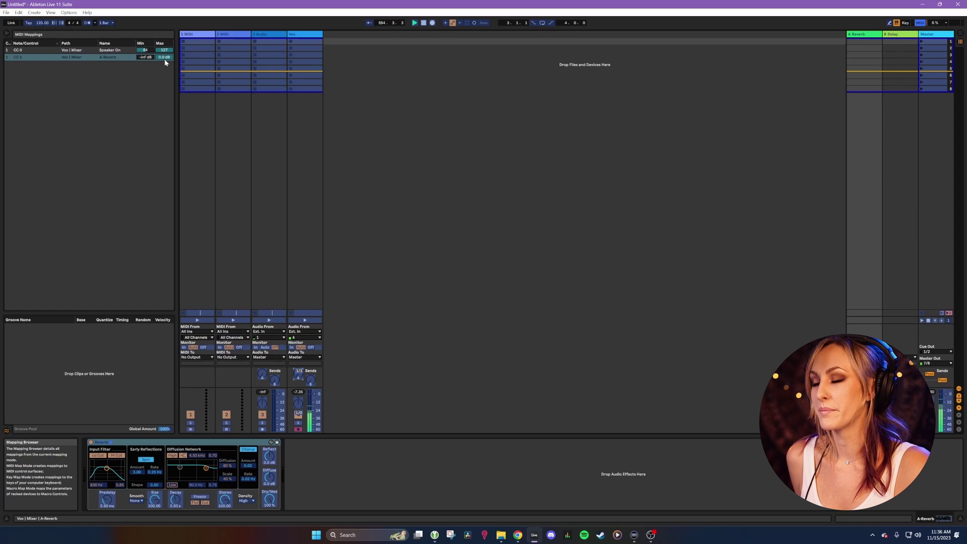
pyautogui.moveTo(169, 58); pyautogui.dragTo(170, 65)
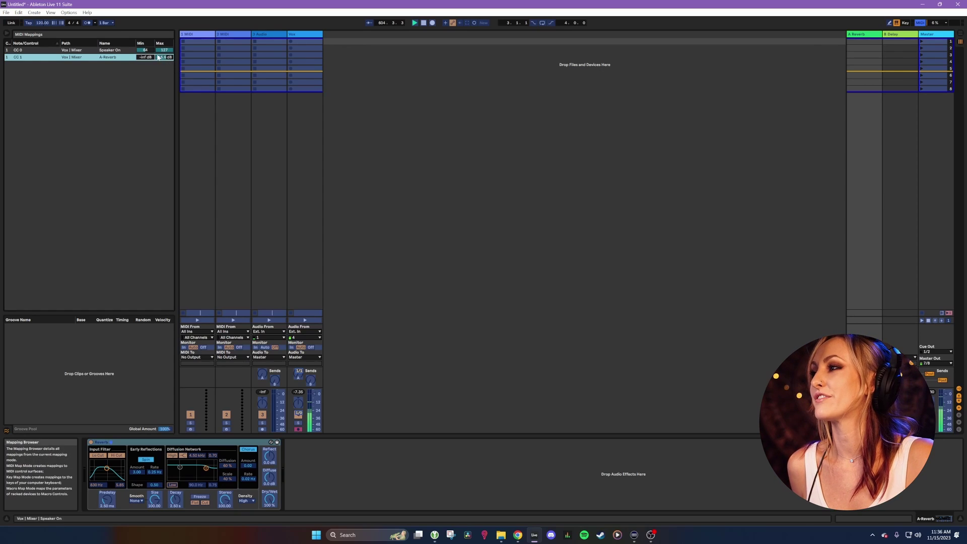
pyautogui.click(918, 23)
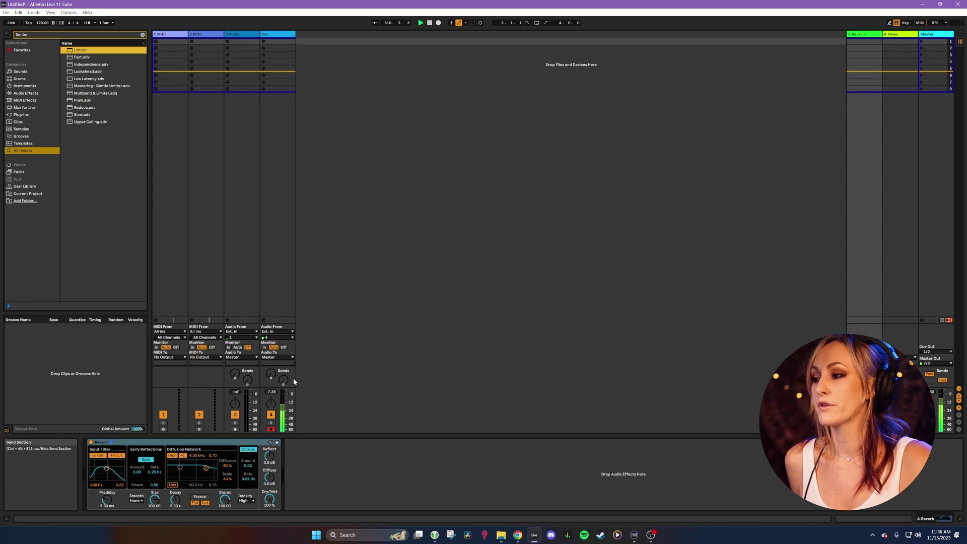
# Step: Map the Vox track's B-Delay send to CC 1, lower the mapping's maximum to -24.4 dB, and leave MIDI map mode
pyautogui.click(920, 23)
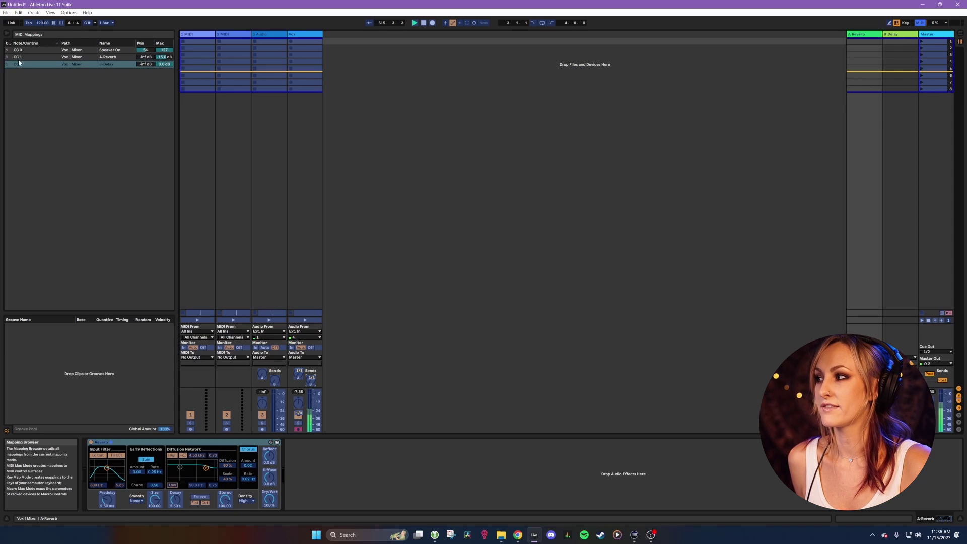
pyautogui.click(123, 65)
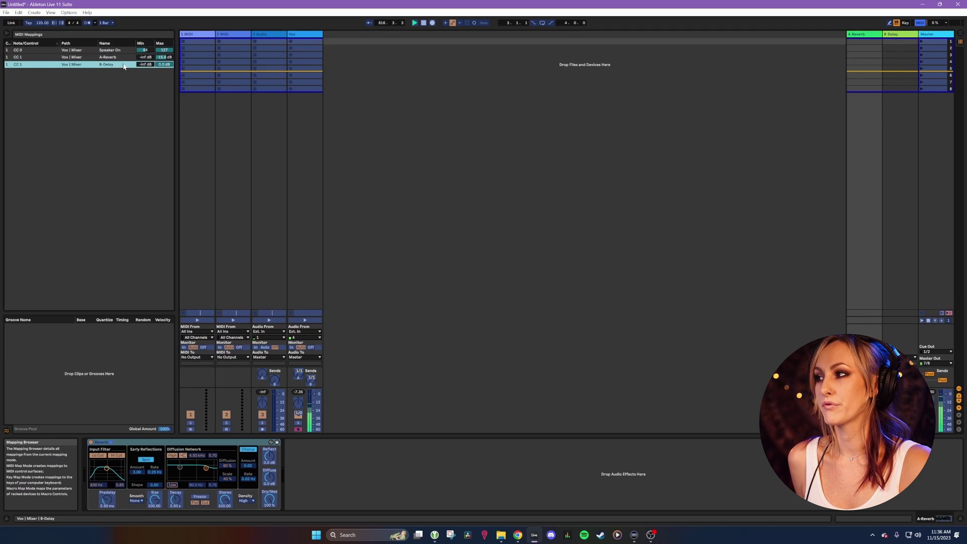
pyautogui.moveTo(164, 64); pyautogui.dragTo(164, 81)
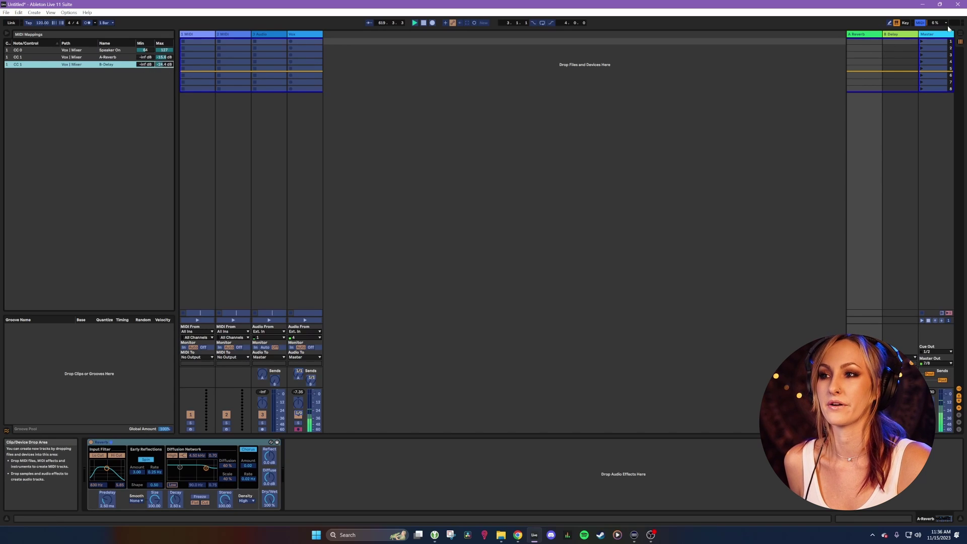
pyautogui.click(921, 23)
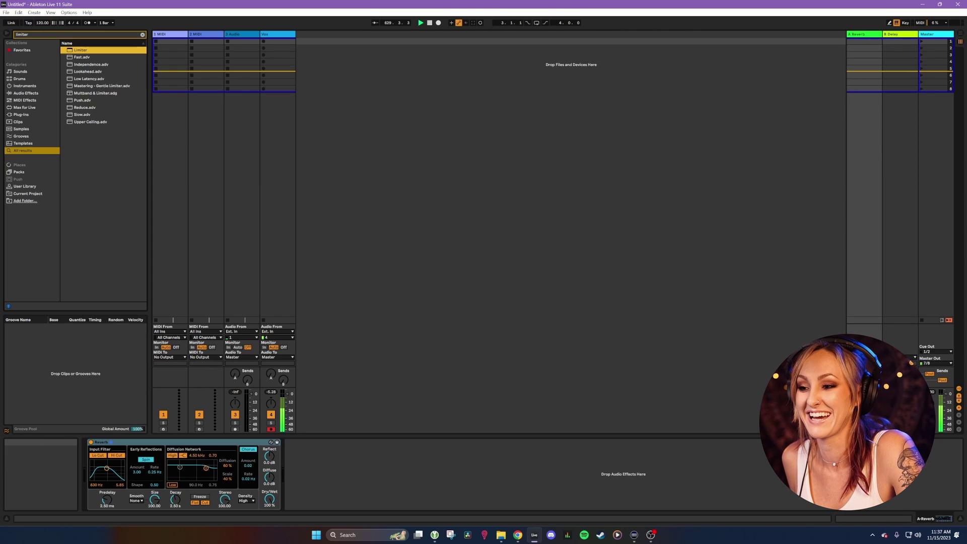
# Step: Hide the device detail view, switch to the Stream Deck app and show the Stream Deck Pedal device
pyautogui.hotkey('ctrl', 'alt', 'l')
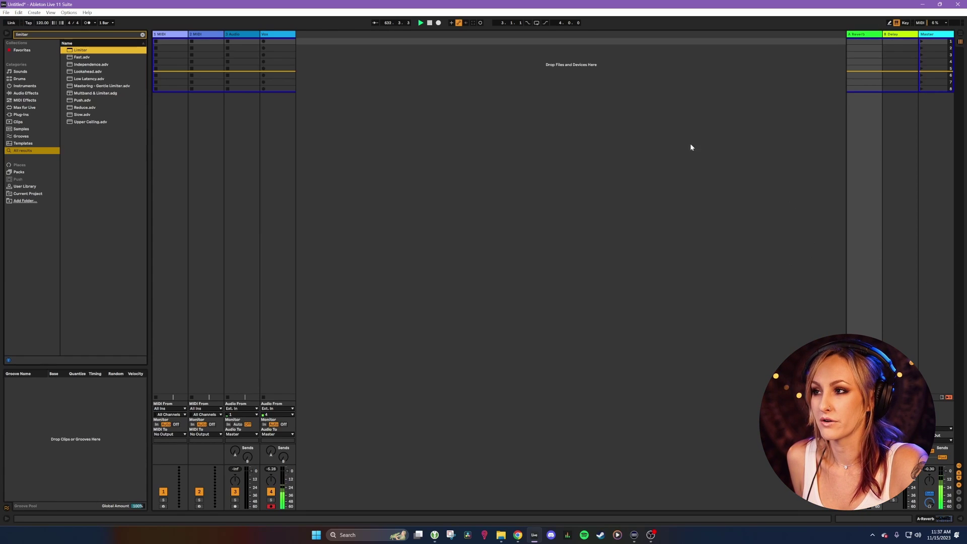
pyautogui.click(634, 536)
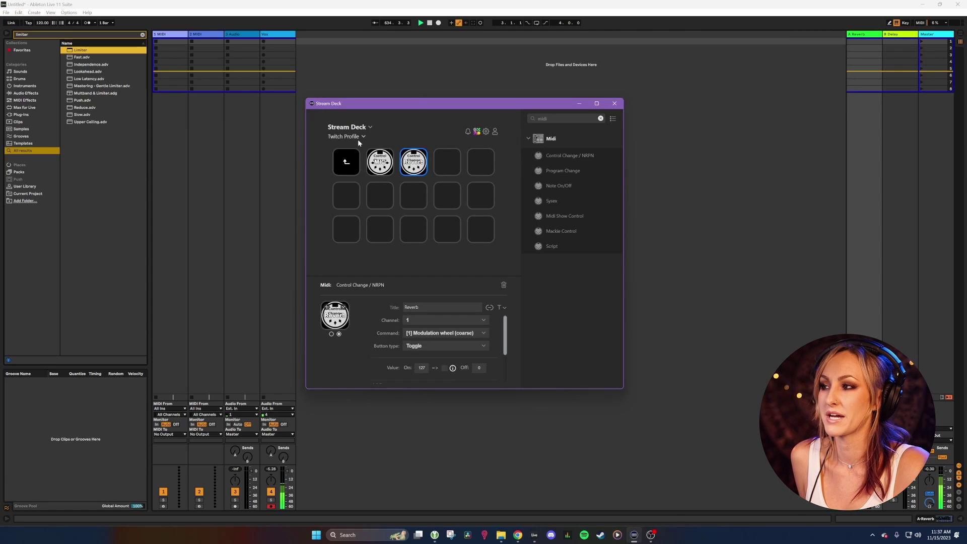
pyautogui.click(348, 127)
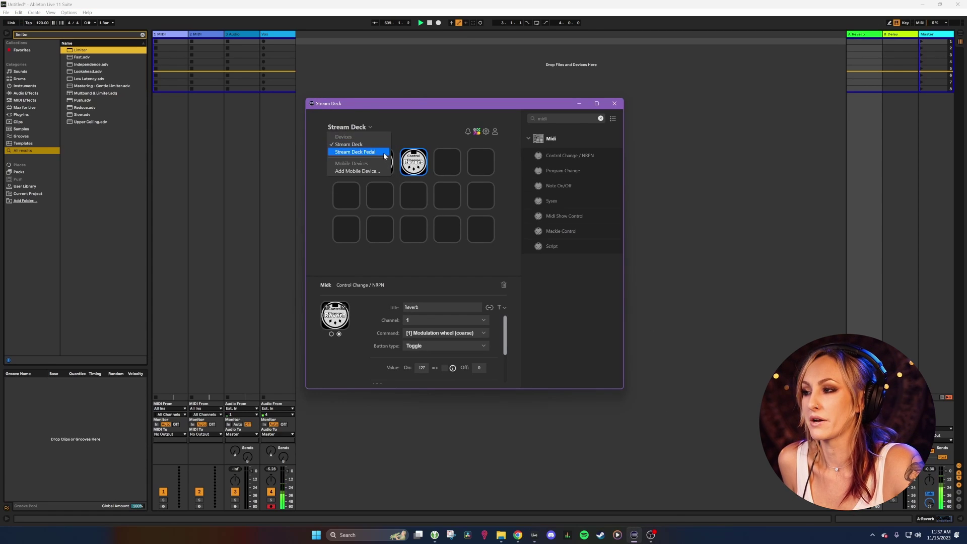
pyautogui.click(384, 152)
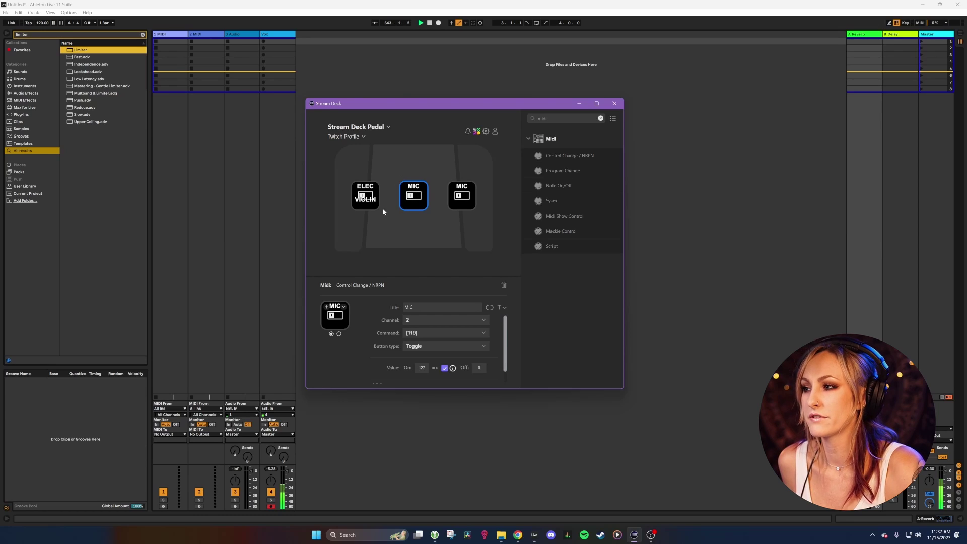
# Step: Compare the icons and titles of the two toggle states of the middle MIC pedal
pyautogui.click(339, 334)
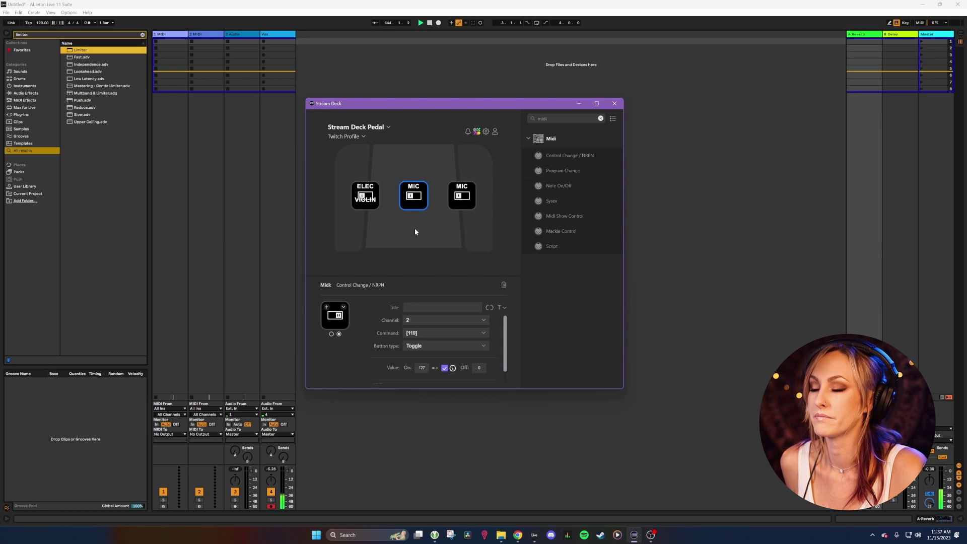
pyautogui.click(331, 334)
pyautogui.click(339, 334)
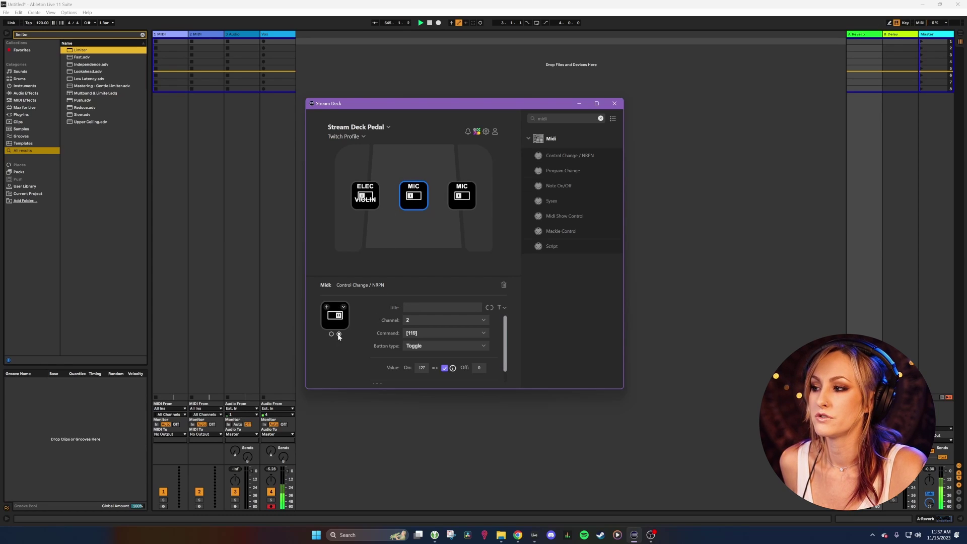
pyautogui.click(331, 334)
pyautogui.click(339, 334)
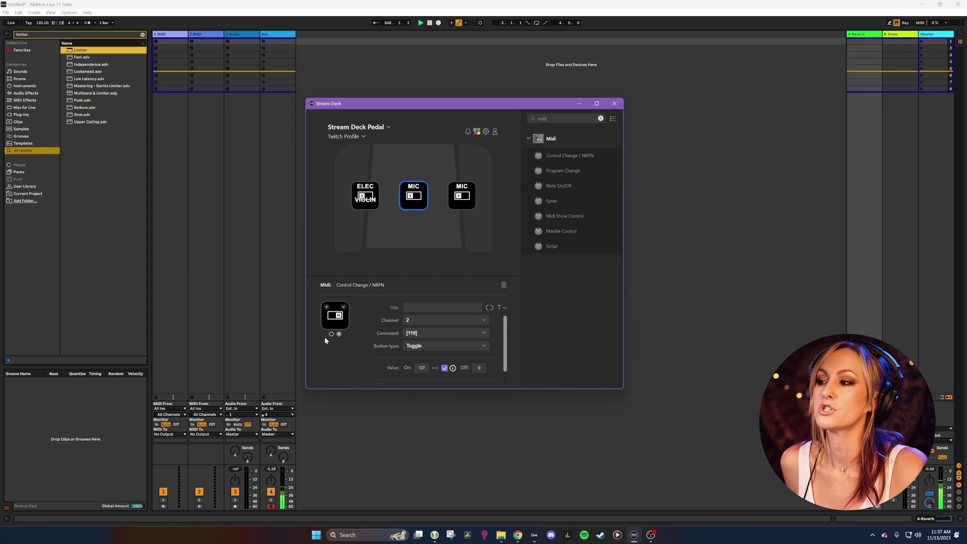
pyautogui.click(331, 334)
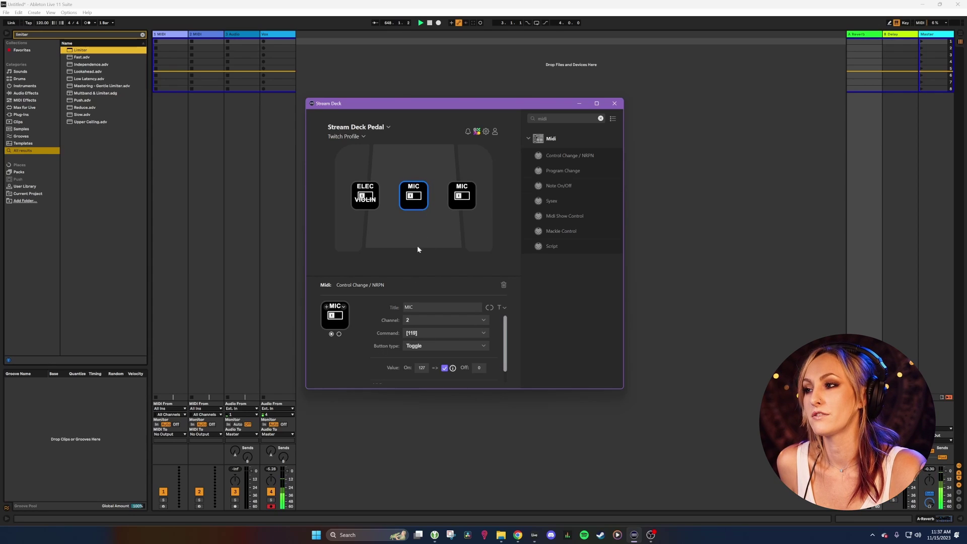
# Step: Check the Control Change settings of the two MIC pedals, then close the Stream Deck window
pyautogui.click(471, 194)
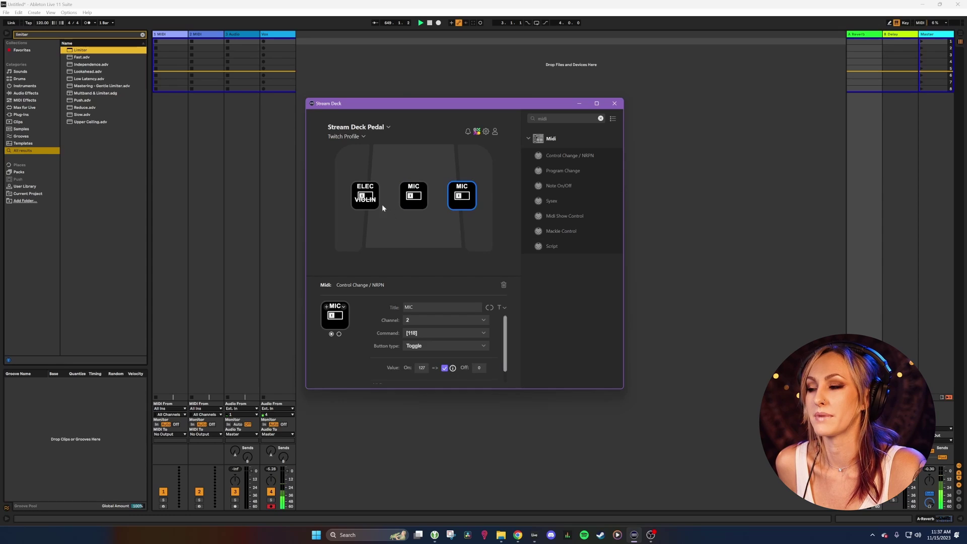
pyautogui.click(412, 197)
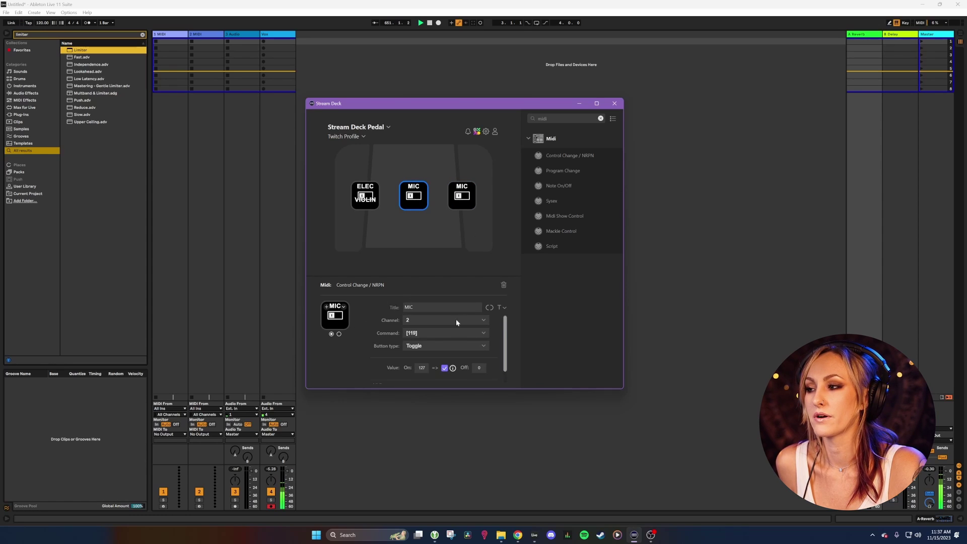
pyautogui.scroll(-1, 370, 361)
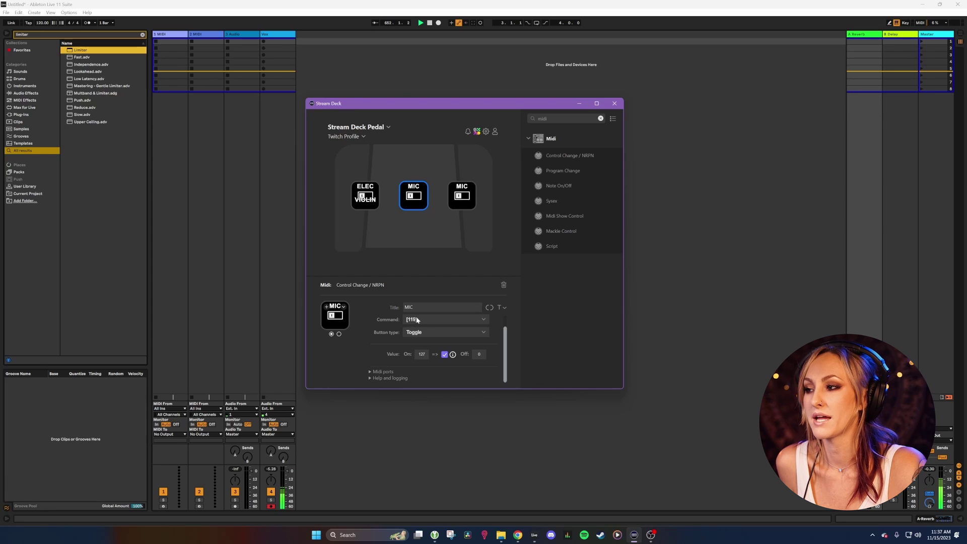
pyautogui.click(616, 105)
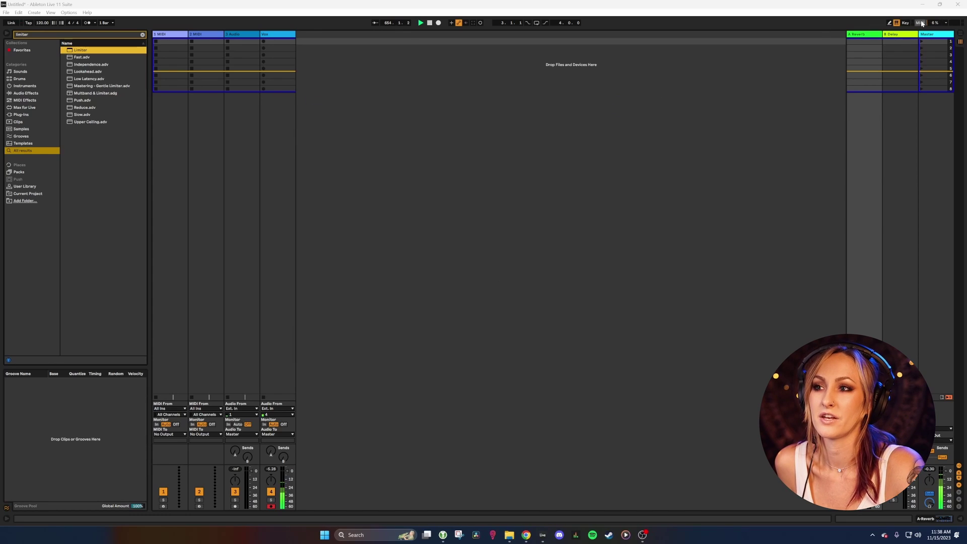
# Step: Enter MIDI map mode in Ableton Live and select the Vox track's activator switch for mapping
pyautogui.click(921, 23)
pyautogui.click(298, 495)
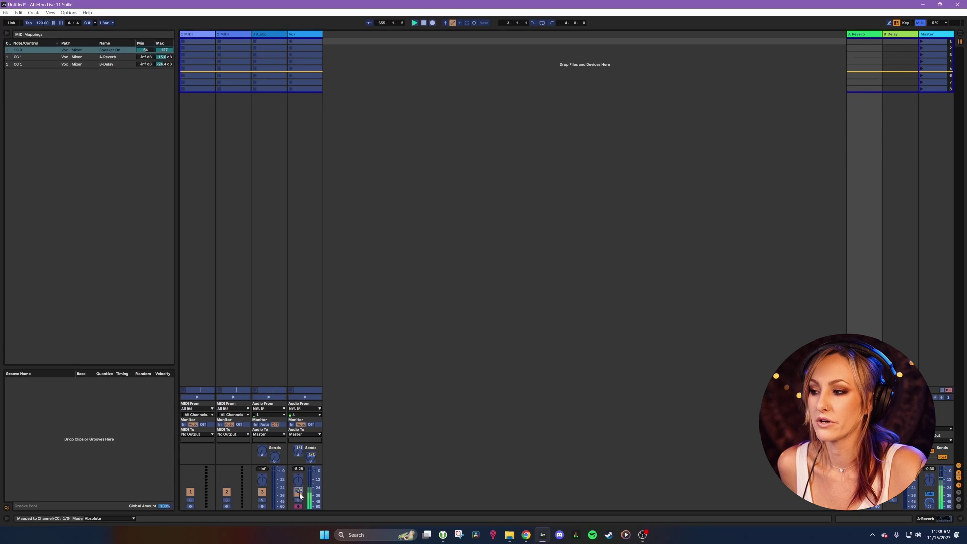